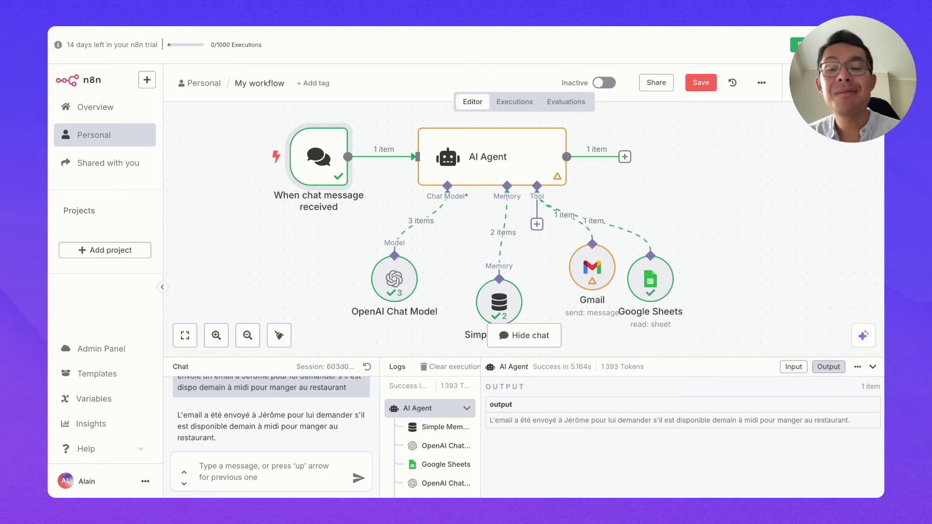
Step: Scroll through the Upwork 'ai automation' job listings sorted by newest
{"action": "scroll", "coordinate": [280, 428], "scroll_direction": "up", "scroll_amount": 2}
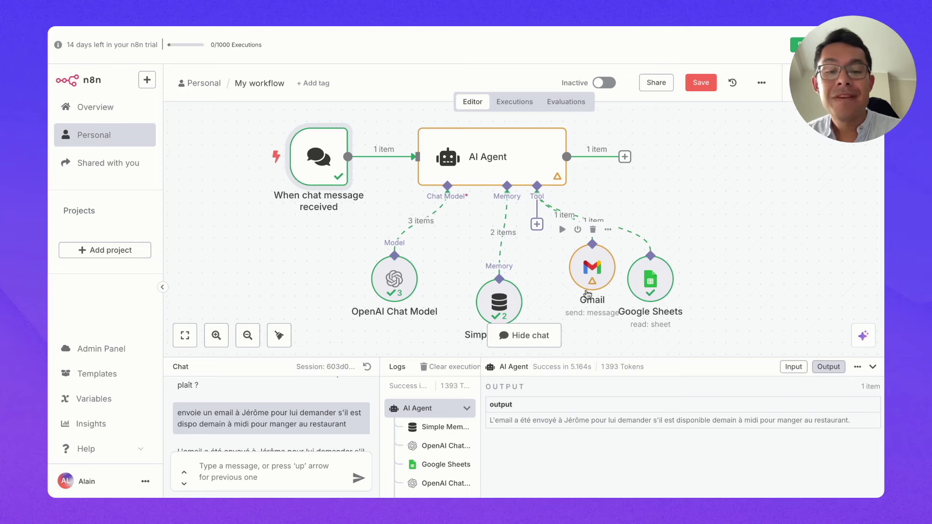
{"action": "scroll", "coordinate": [297, 441], "scroll_direction": "down", "scroll_amount": 1}
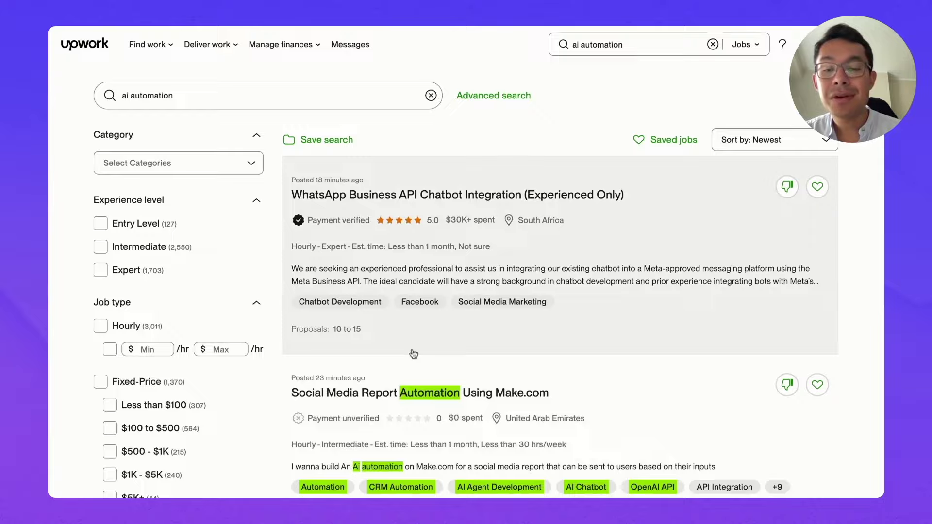
{"action": "scroll", "coordinate": [413, 354], "scroll_direction": "down", "scroll_amount": 3}
{"action": "scroll", "coordinate": [368, 306], "scroll_direction": "up", "scroll_amount": 3}
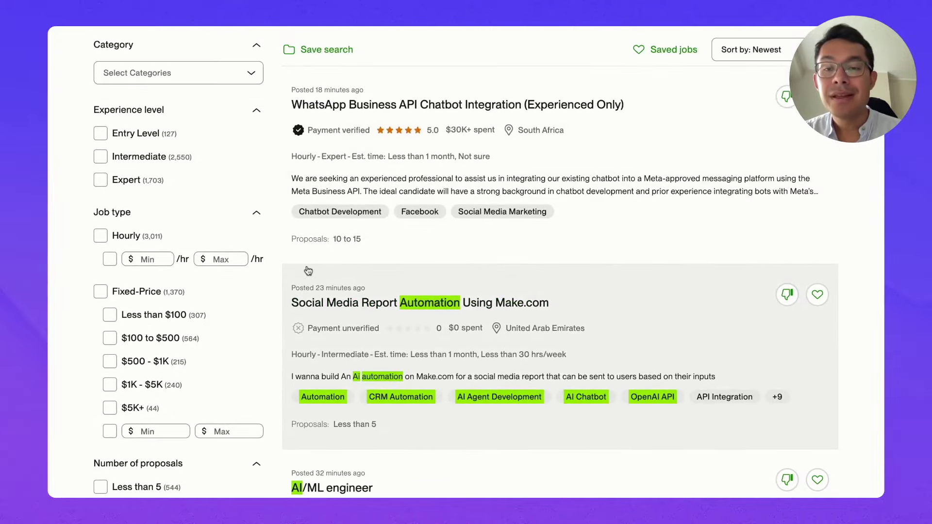
{"action": "scroll", "coordinate": [336, 284], "scroll_direction": "down", "scroll_amount": 1}
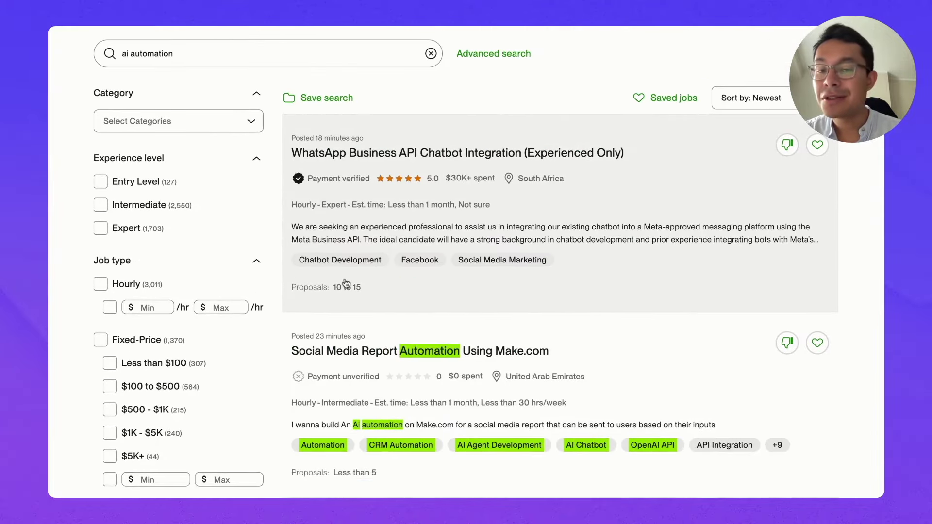
{"action": "scroll", "coordinate": [346, 284], "scroll_direction": "down", "scroll_amount": 1}
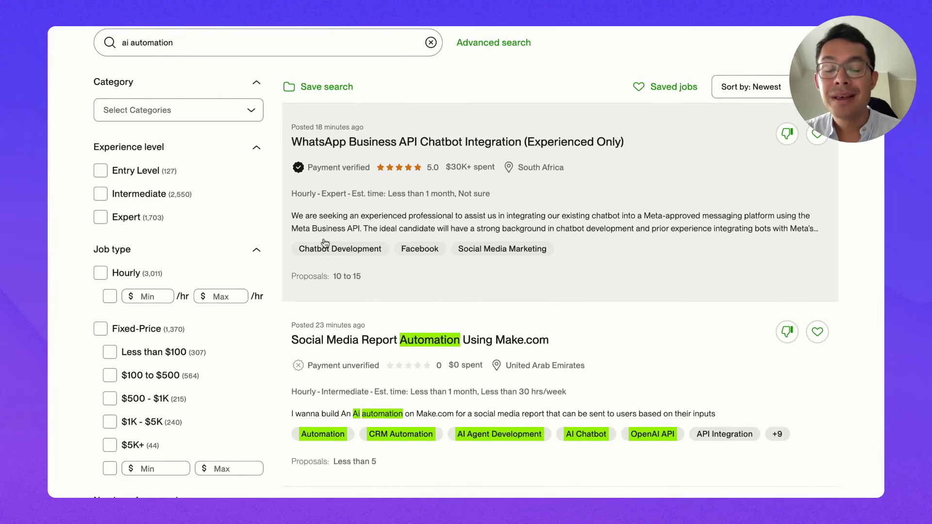
{"action": "scroll", "coordinate": [294, 179], "scroll_direction": "up", "scroll_amount": 1}
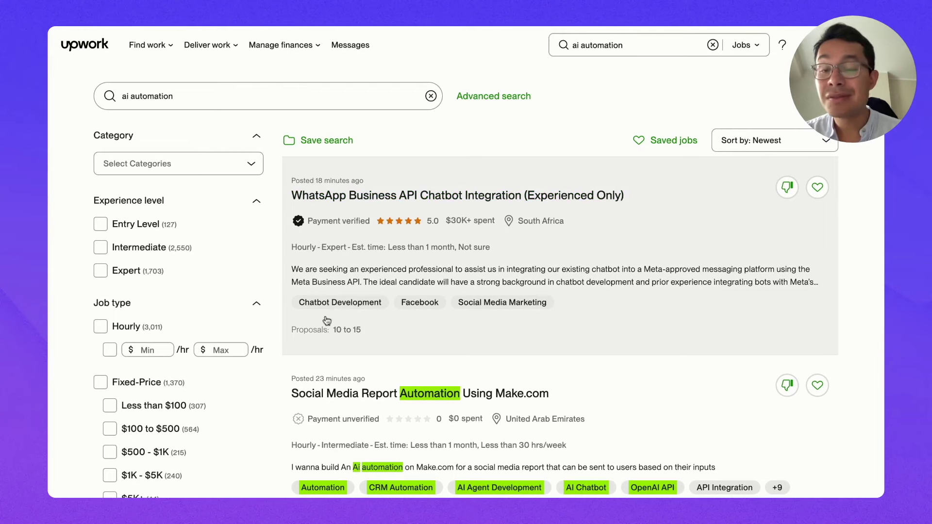
{"action": "scroll", "coordinate": [331, 318], "scroll_direction": "down", "scroll_amount": 1}
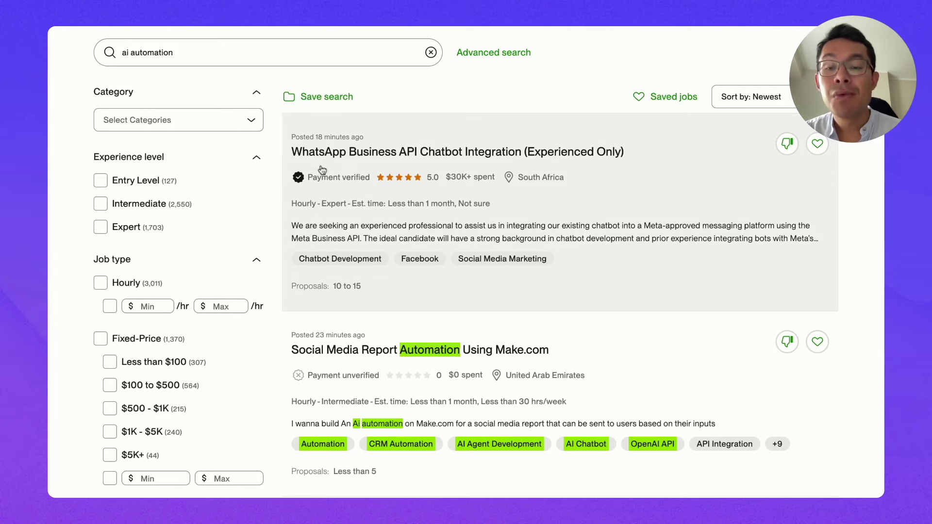
{"action": "scroll", "coordinate": [311, 292], "scroll_direction": "down", "scroll_amount": 1}
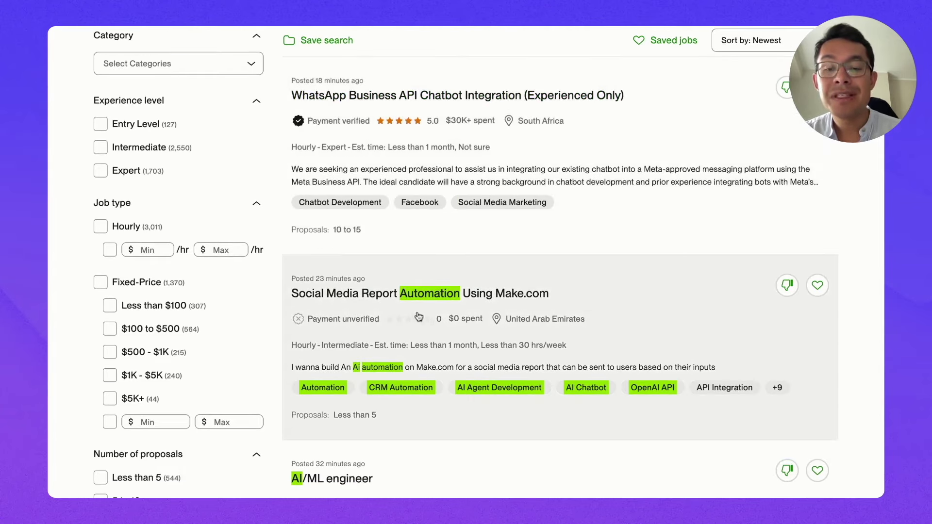
{"action": "scroll", "coordinate": [386, 313], "scroll_direction": "down", "scroll_amount": 4}
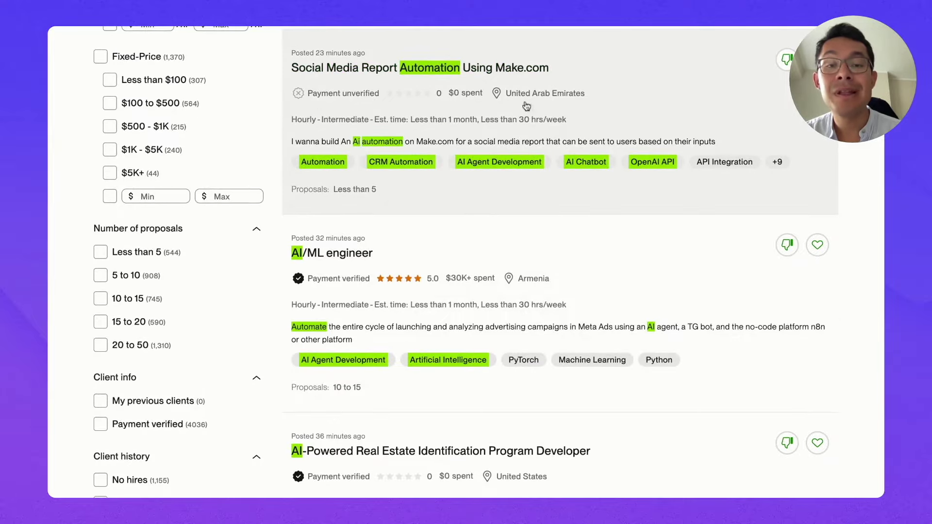
{"action": "scroll", "coordinate": [505, 210], "scroll_direction": "up", "scroll_amount": 1}
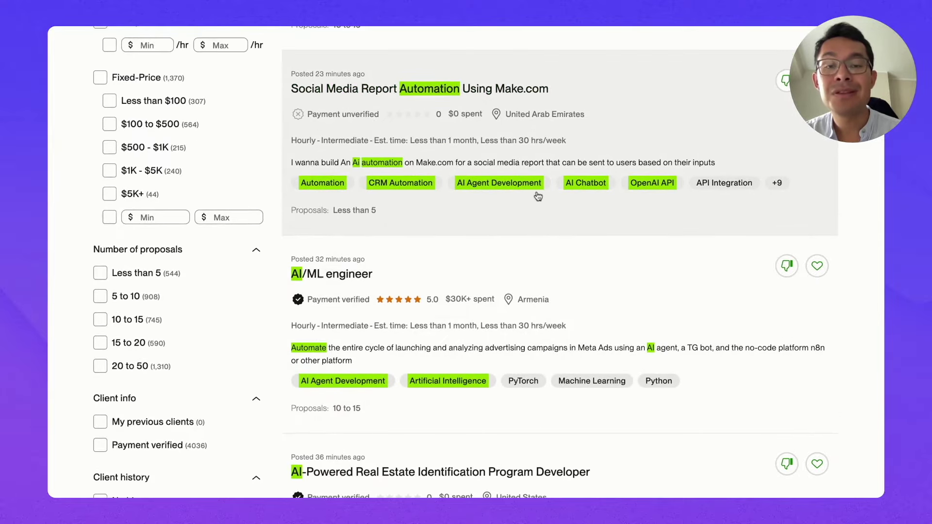
{"action": "scroll", "coordinate": [454, 242], "scroll_direction": "down", "scroll_amount": 4}
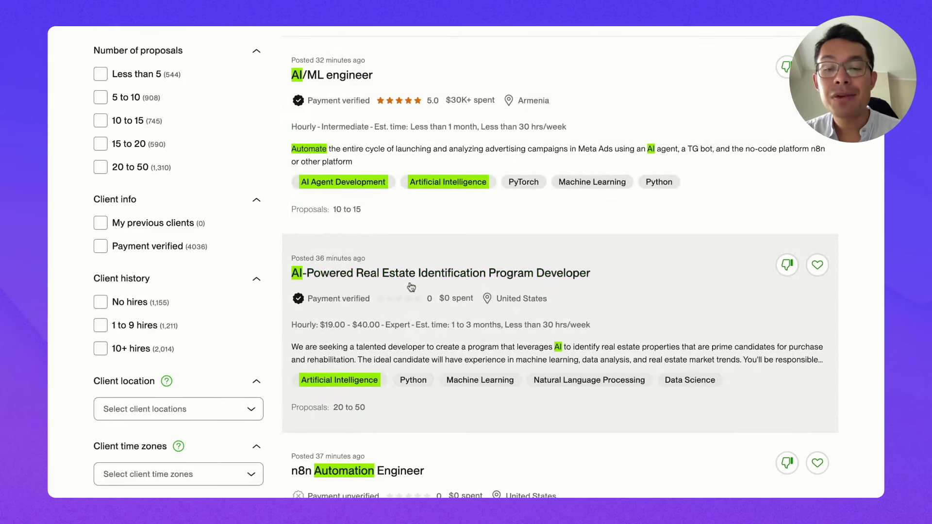
{"action": "scroll", "coordinate": [456, 292], "scroll_direction": "down", "scroll_amount": 5}
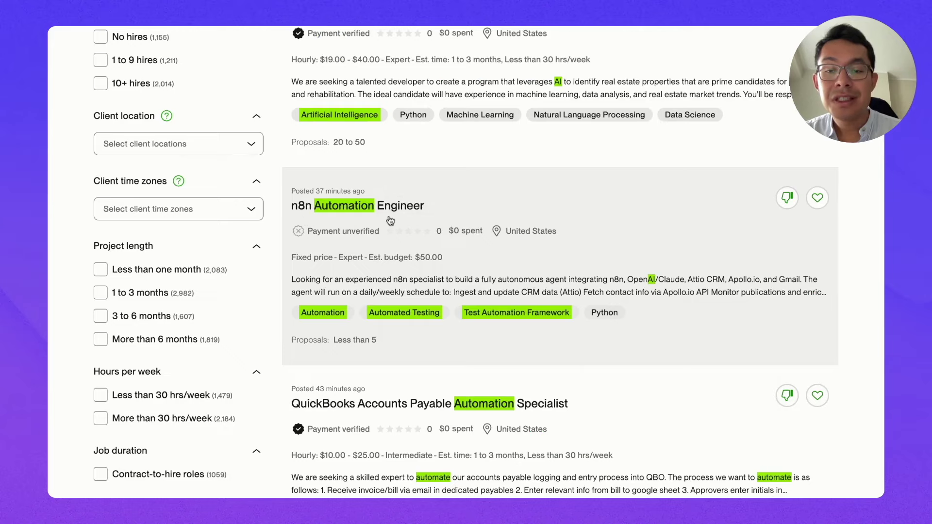
{"action": "scroll", "coordinate": [387, 247], "scroll_direction": "down", "scroll_amount": 3}
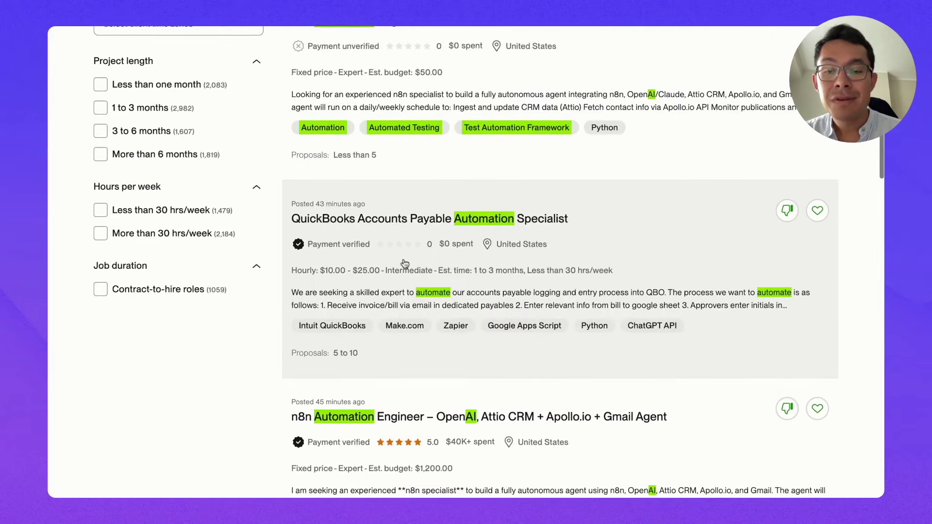
{"action": "scroll", "coordinate": [394, 167], "scroll_direction": "down", "scroll_amount": 6}
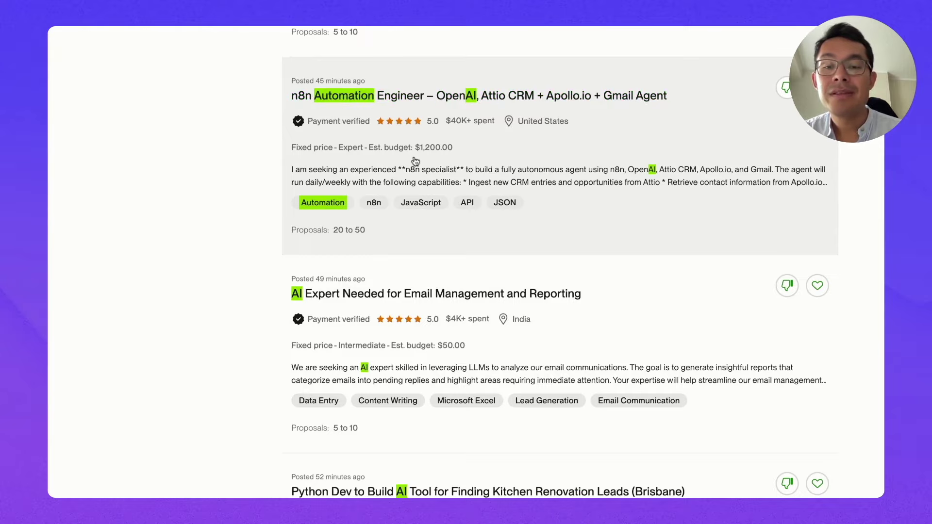
{"action": "scroll", "coordinate": [419, 162], "scroll_direction": "down", "scroll_amount": 5}
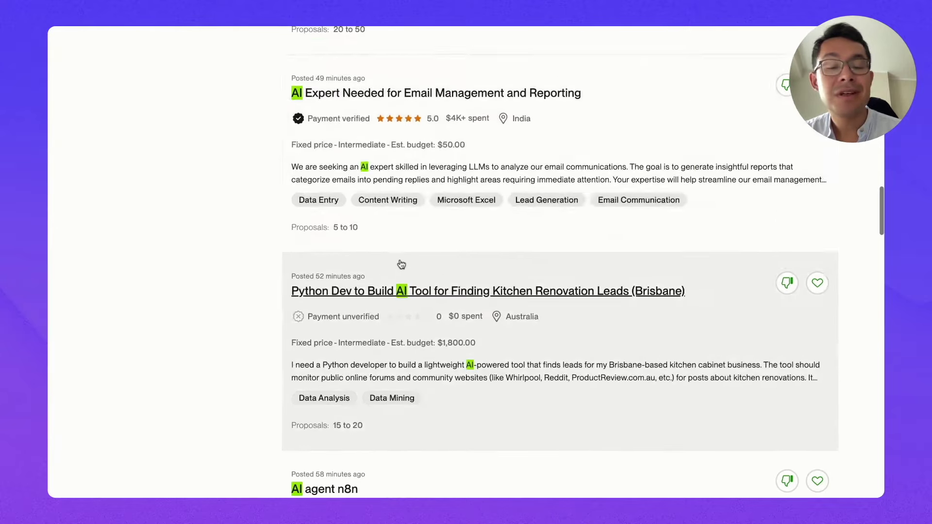
{"action": "scroll", "coordinate": [384, 291], "scroll_direction": "down", "scroll_amount": 5}
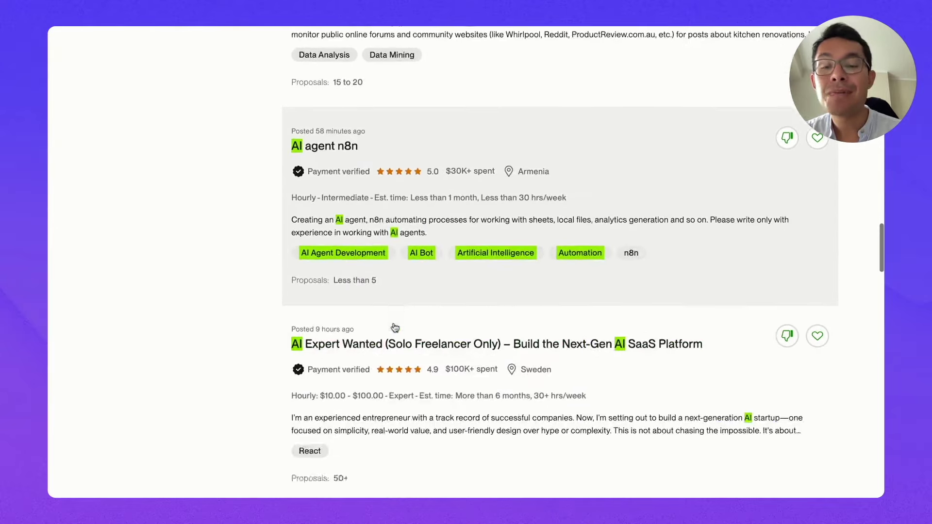
{"action": "scroll", "coordinate": [394, 328], "scroll_direction": "down", "scroll_amount": 5}
{"action": "scroll", "coordinate": [394, 328], "scroll_direction": "down", "scroll_amount": 1}
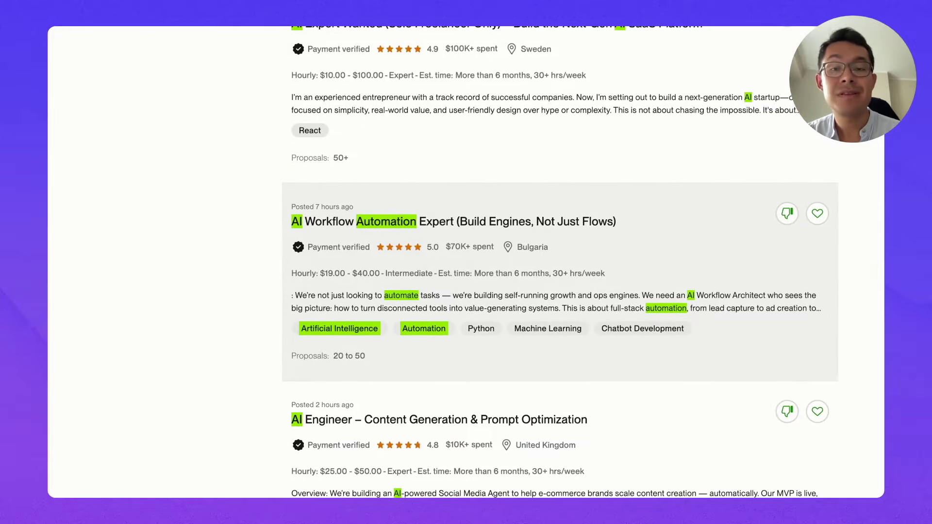
{"action": "scroll", "coordinate": [440, 302], "scroll_direction": "up", "scroll_amount": 2}
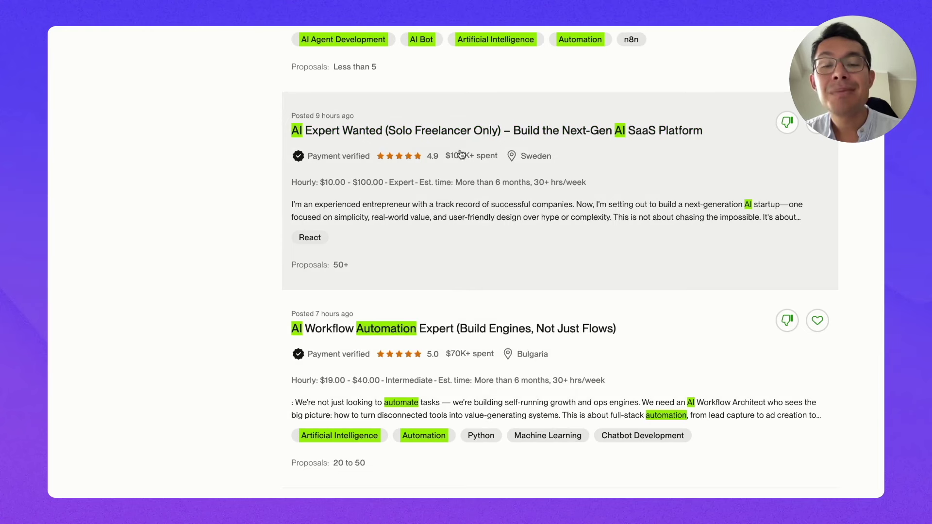
Step: On the n8n website, start the free trial and fill in the sign-up form
{"action": "left_click", "coordinate": [750, 26]}
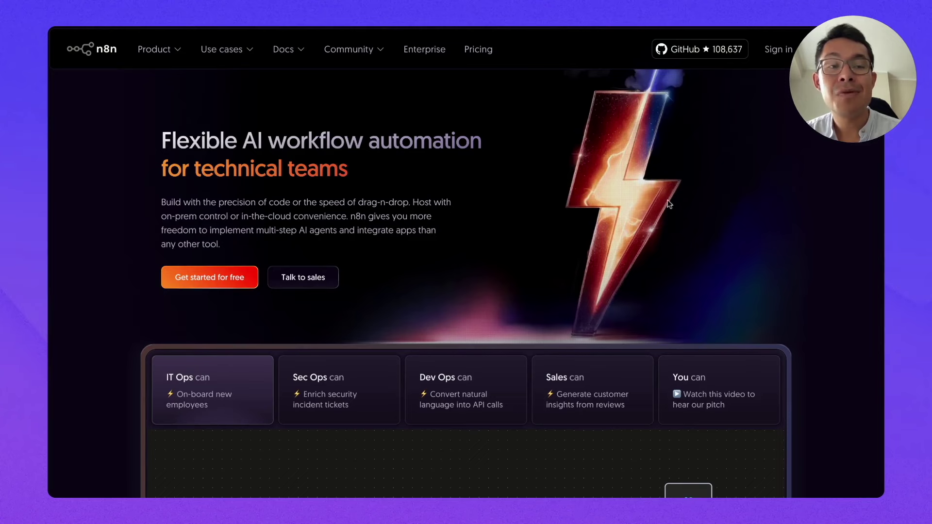
{"action": "left_click", "coordinate": [209, 277]}
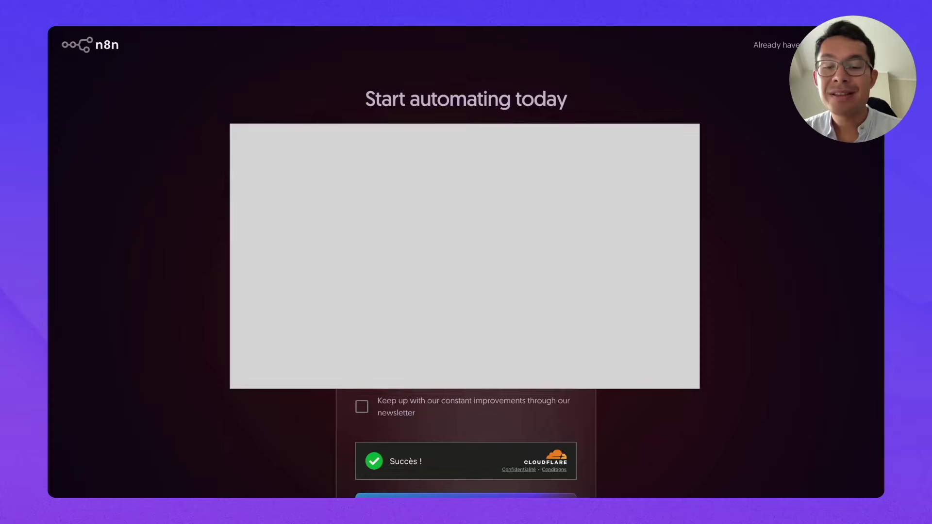
{"action": "scroll", "coordinate": [466, 262], "scroll_direction": "down", "scroll_amount": 1}
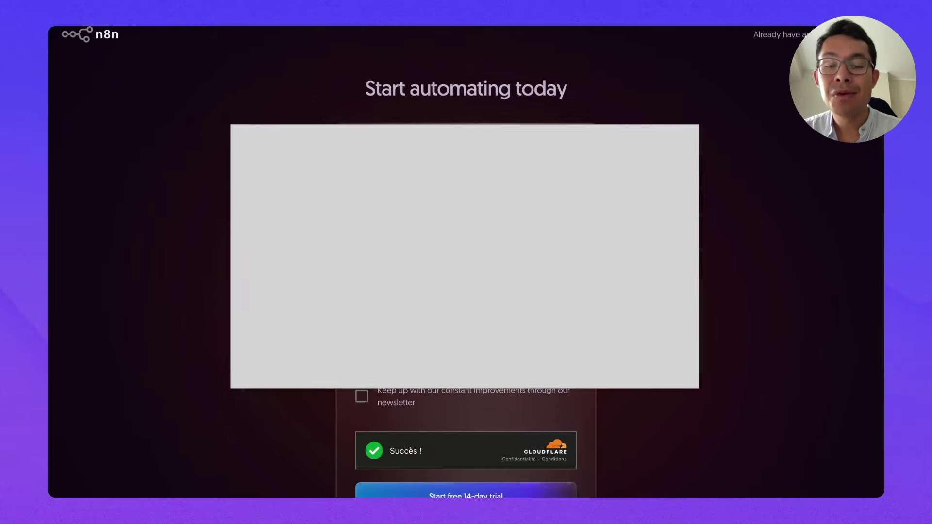
{"action": "scroll", "coordinate": [466, 262], "scroll_direction": "down", "scroll_amount": 3}
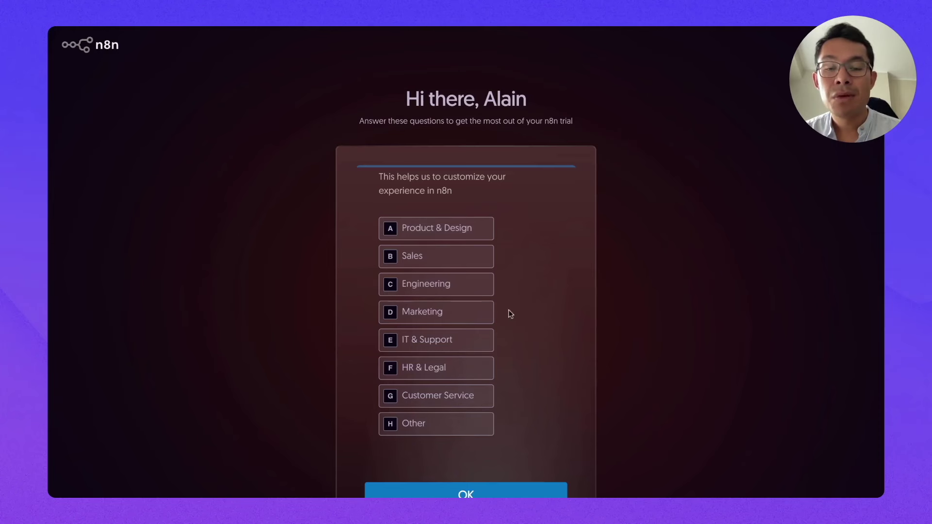
Step: Answer onboarding: Product & Design, company size <20, comfortable writing JavaScript functions
{"action": "left_click", "coordinate": [428, 239]}
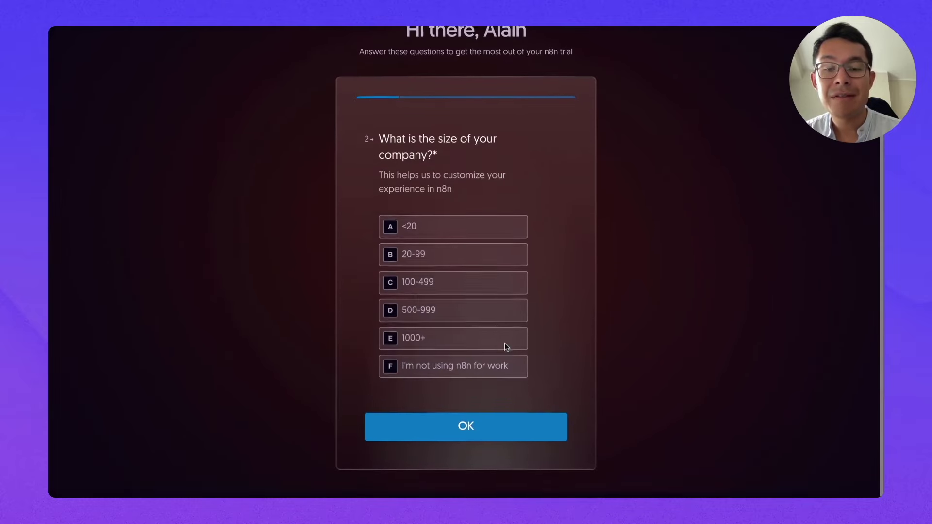
{"action": "left_click", "coordinate": [419, 217]}
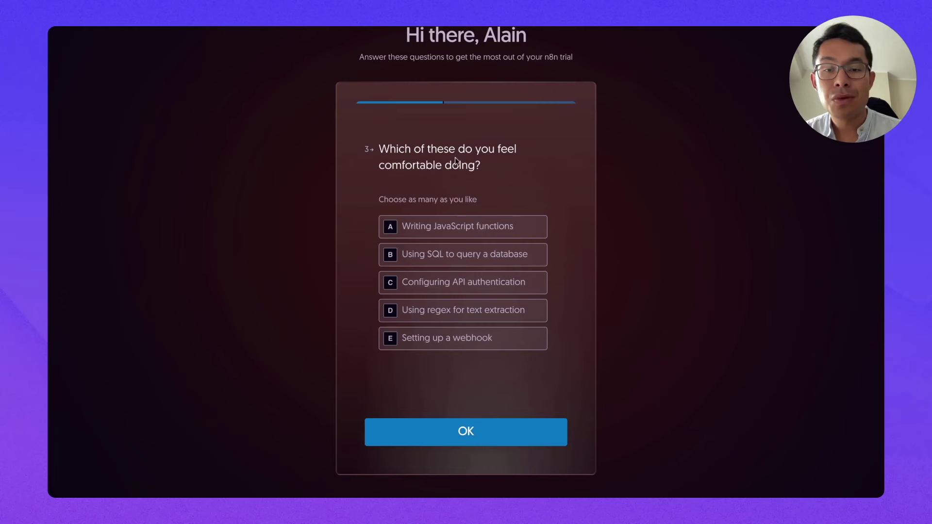
{"action": "left_click", "coordinate": [428, 236]}
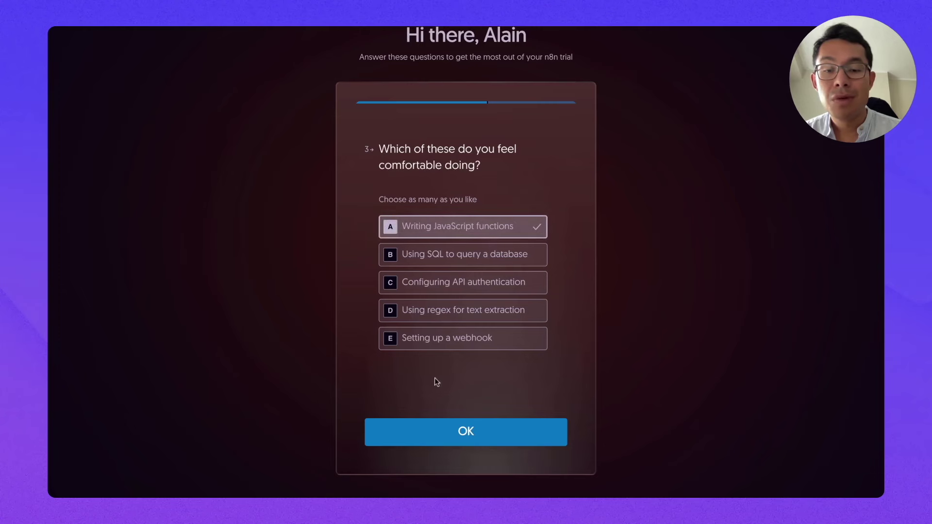
{"action": "left_click", "coordinate": [454, 433]}
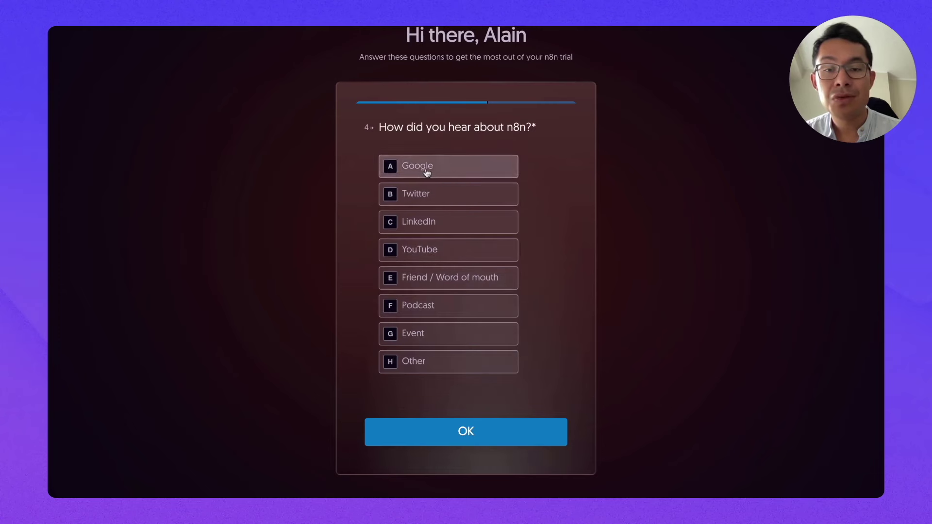
Step: Finish the questionnaire (found via Google, not an agency, not sure), skip invites, enter the editor
{"action": "left_click", "coordinate": [424, 167]}
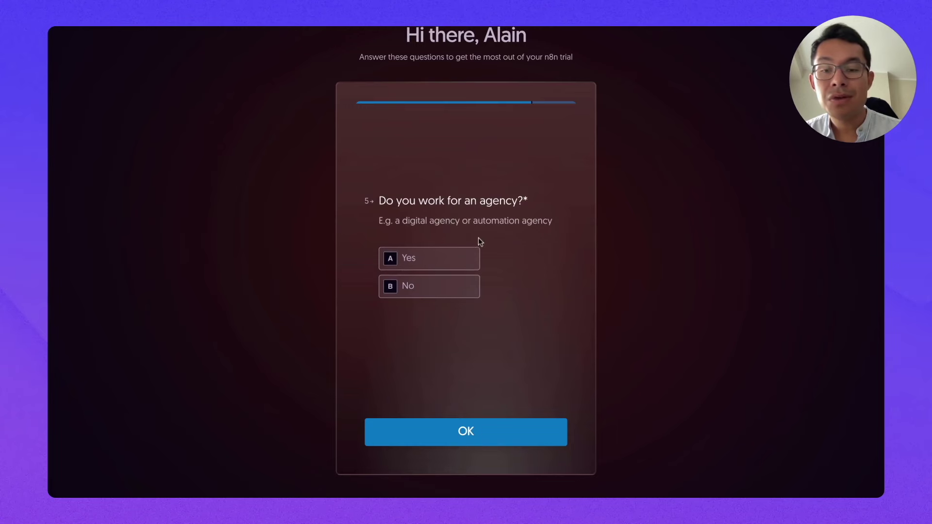
{"action": "left_click", "coordinate": [436, 287]}
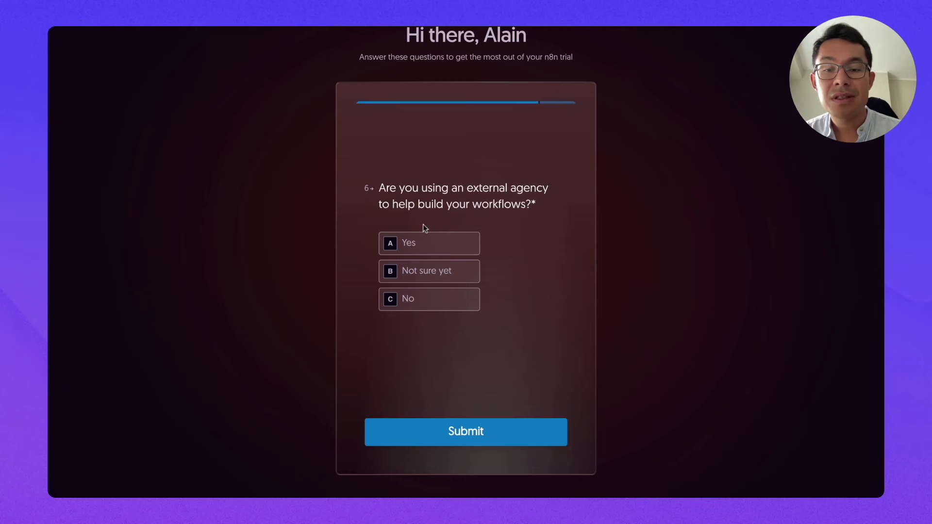
{"action": "left_click", "coordinate": [421, 277]}
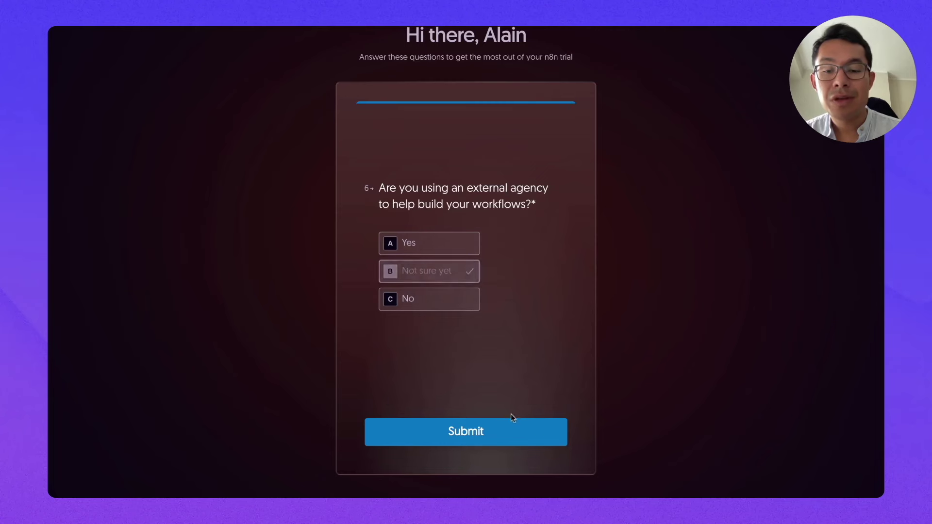
{"action": "left_click", "coordinate": [474, 440]}
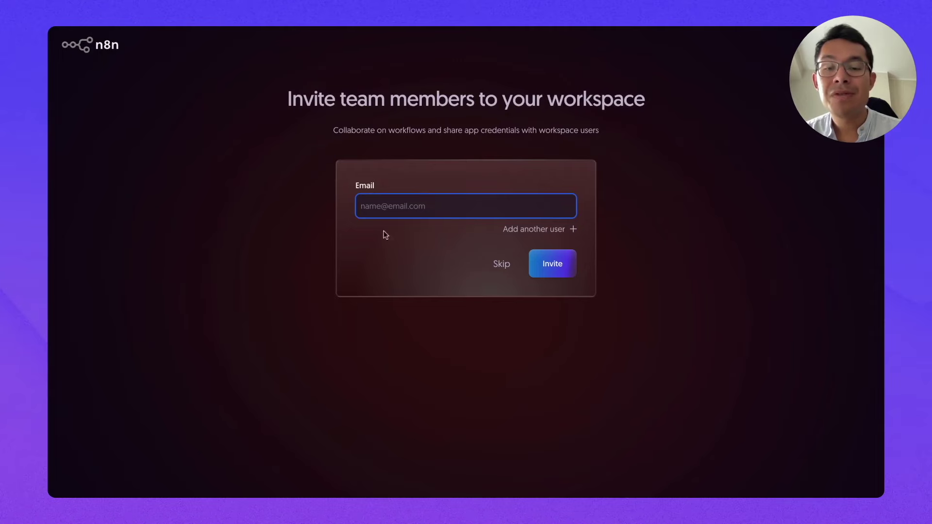
{"action": "left_click", "coordinate": [502, 266]}
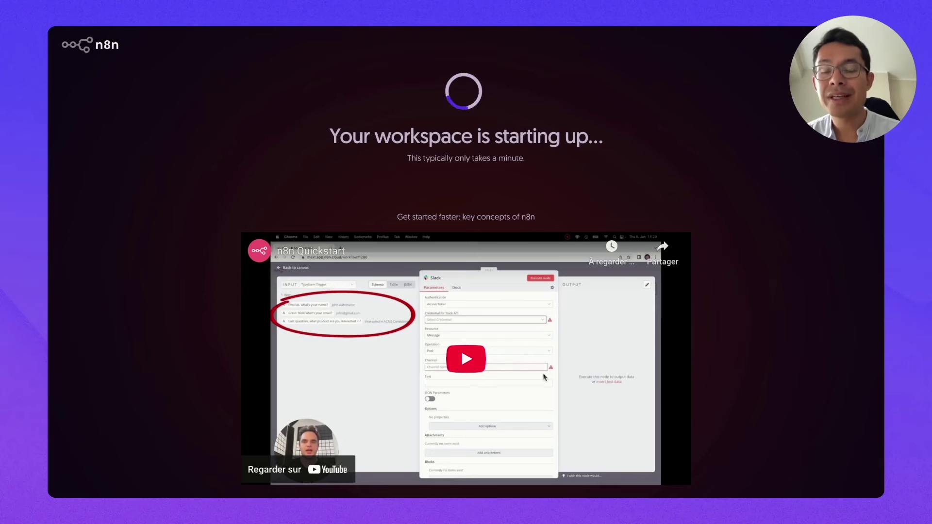
{"action": "left_click", "coordinate": [492, 162]}
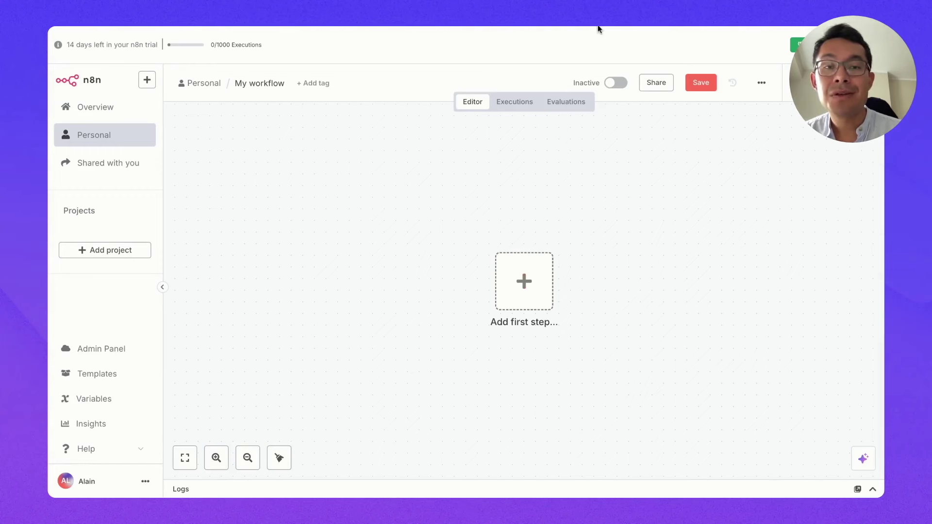
Step: Add a chat message trigger as the workflow's first step
{"action": "left_click", "coordinate": [524, 281]}
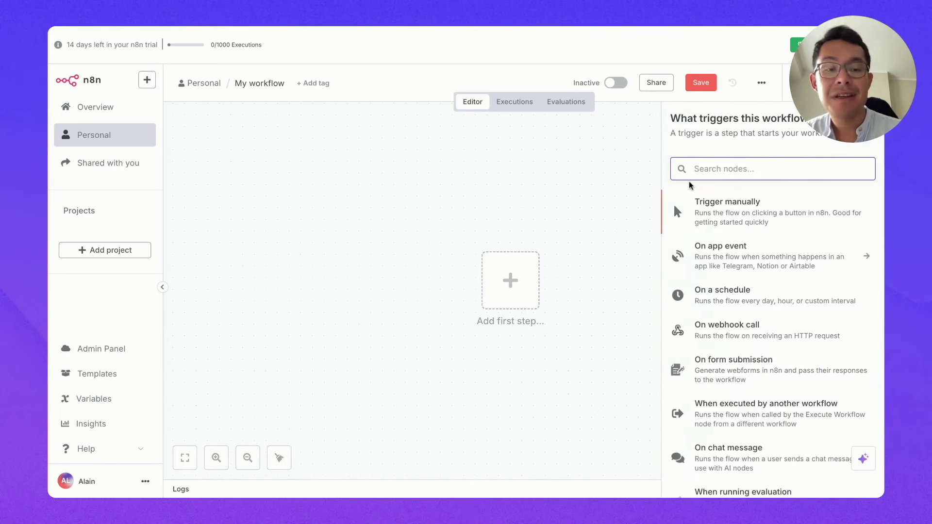
{"action": "type", "text": "chat"}
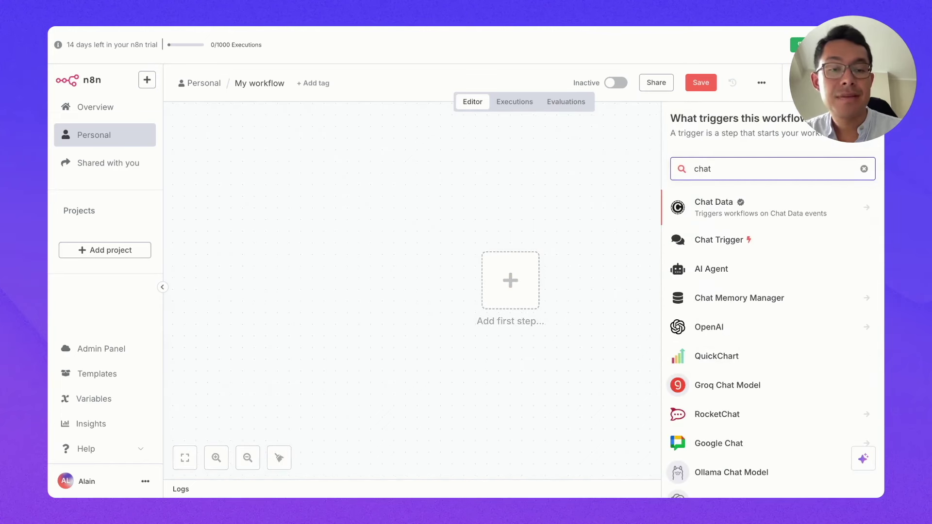
{"action": "left_click", "coordinate": [704, 239]}
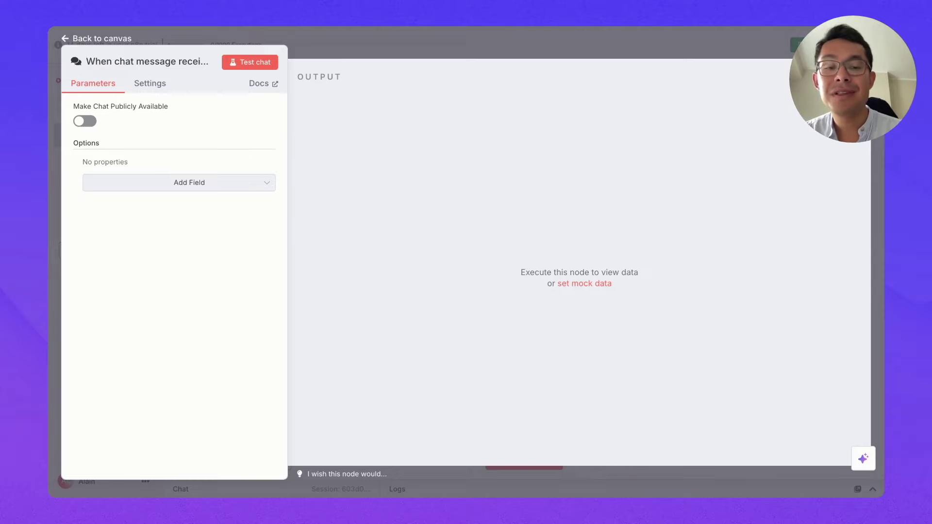
{"action": "left_click", "coordinate": [98, 38]}
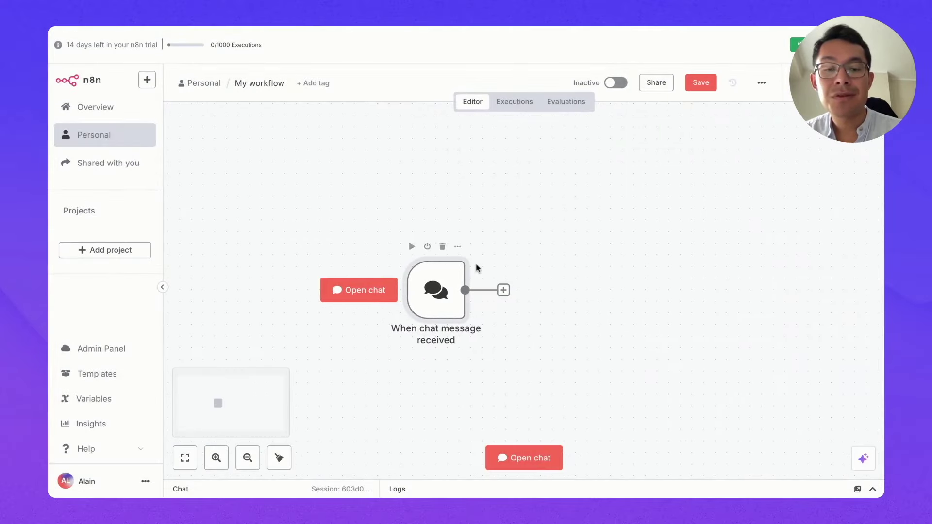
Step: Connect an AI Agent node from the AI category after the chat trigger
{"action": "left_click", "coordinate": [509, 290]}
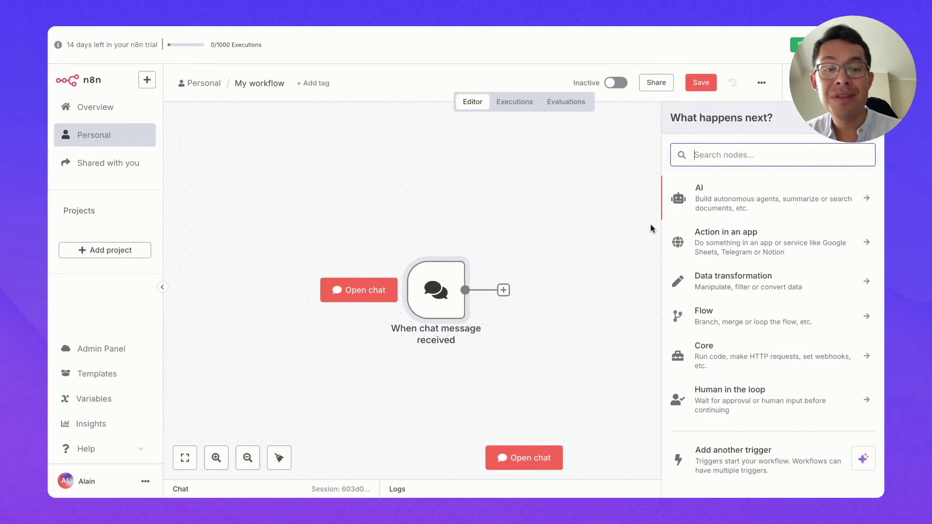
{"action": "left_click", "coordinate": [700, 199]}
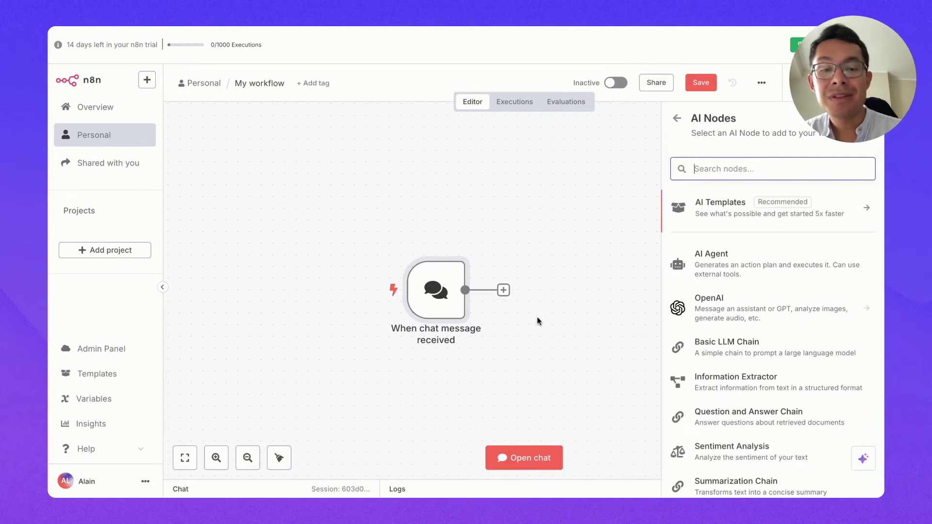
{"action": "left_click", "coordinate": [704, 265]}
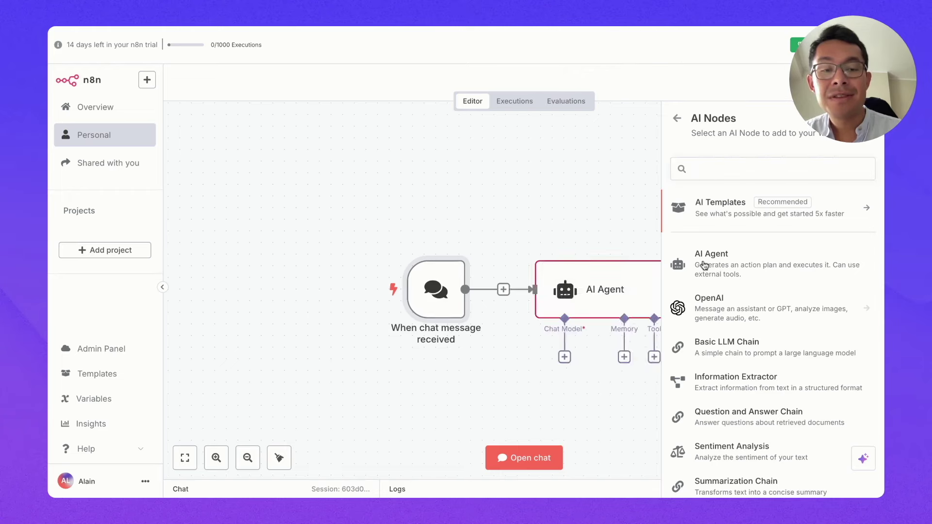
{"action": "left_click", "coordinate": [80, 38]}
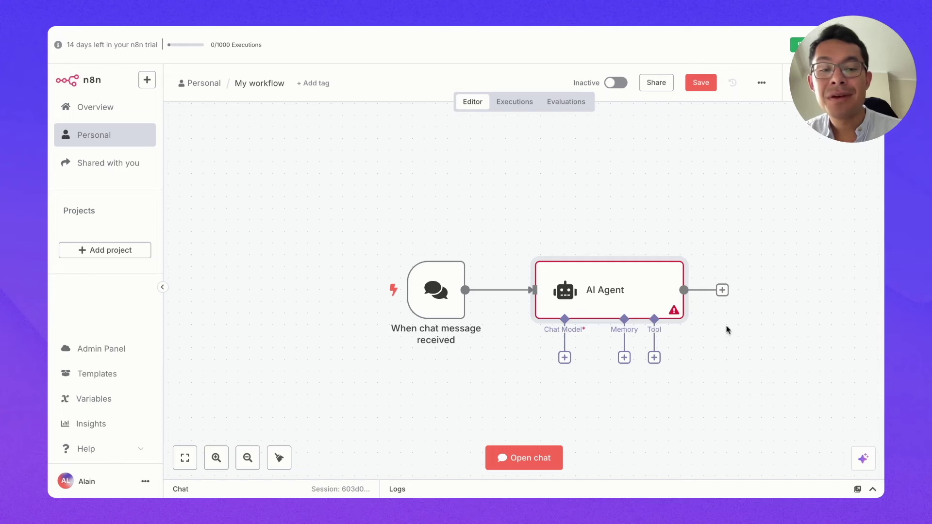
{"action": "scroll", "coordinate": [733, 331], "scroll_direction": "right", "scroll_amount": 3}
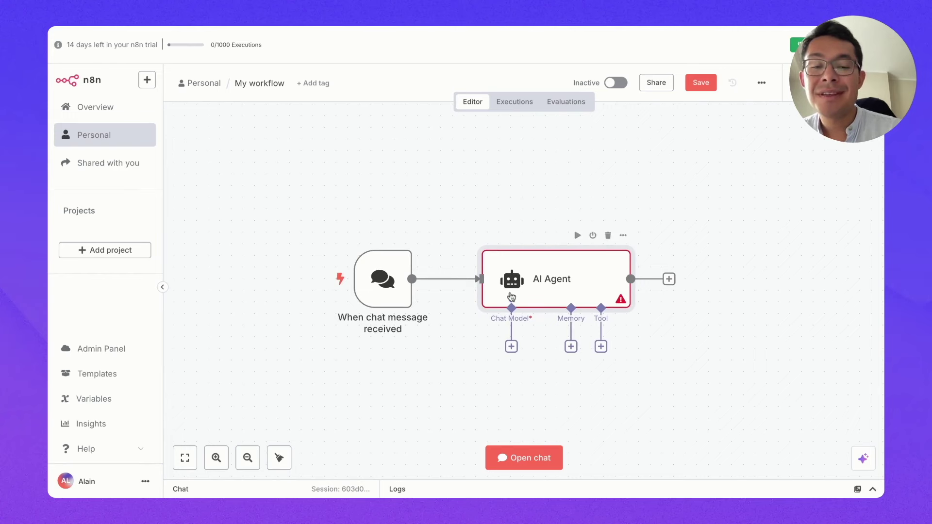
{"action": "scroll", "coordinate": [512, 297], "scroll_direction": "down", "scroll_amount": 1}
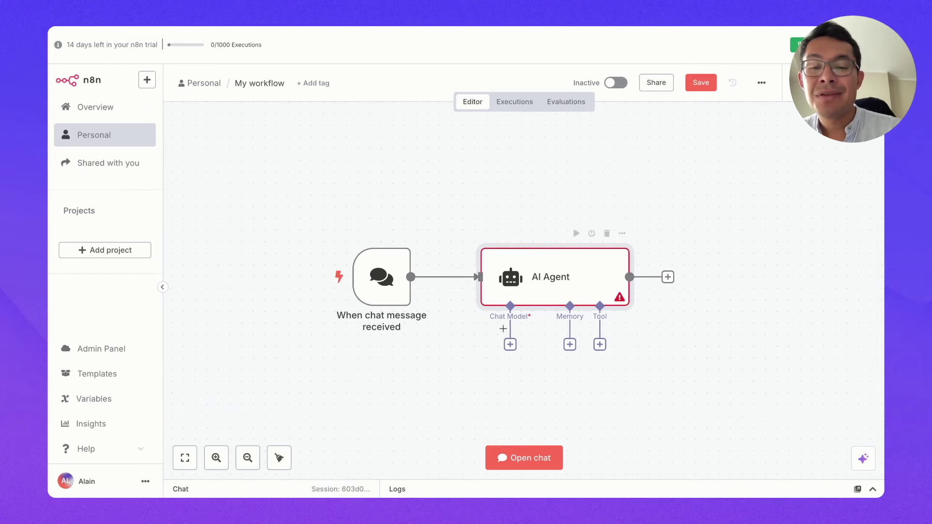
{"action": "mouse_move", "coordinate": [479, 286]}
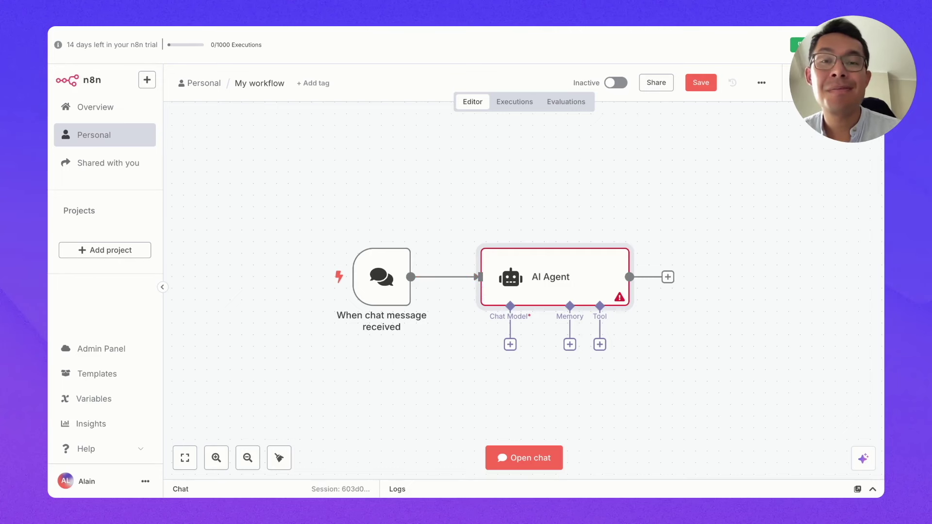
{"action": "left_click", "coordinate": [510, 344]}
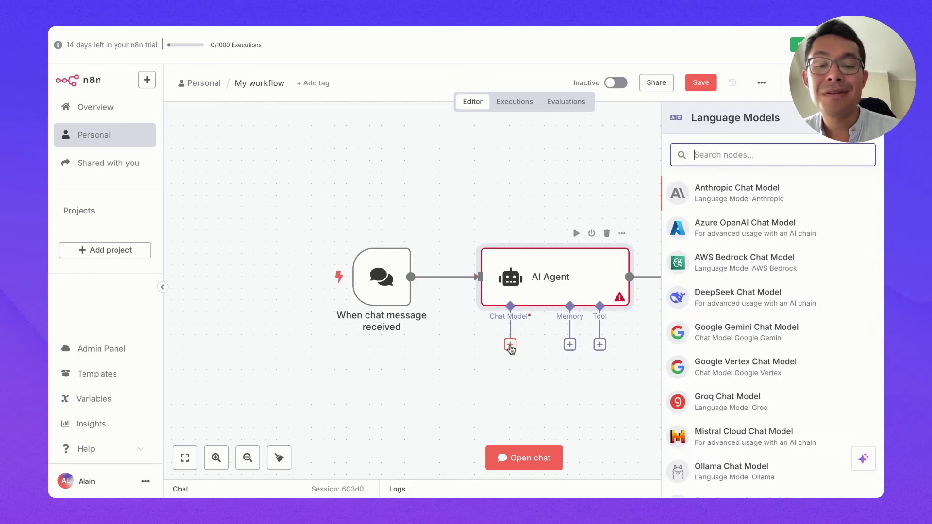
Step: Attach an OpenAI Chat Model to the agent and start creating a new OpenAI credential
{"action": "type", "text": "open"}
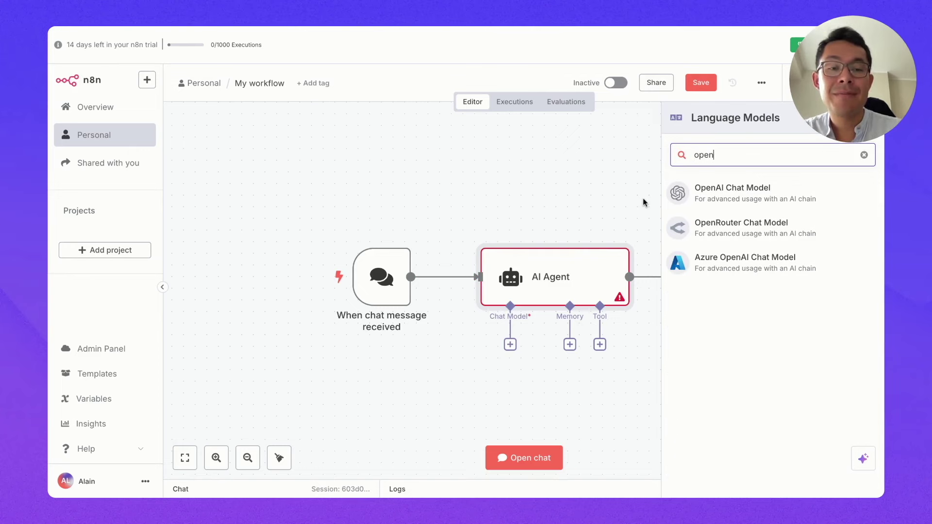
{"action": "left_click", "coordinate": [713, 189]}
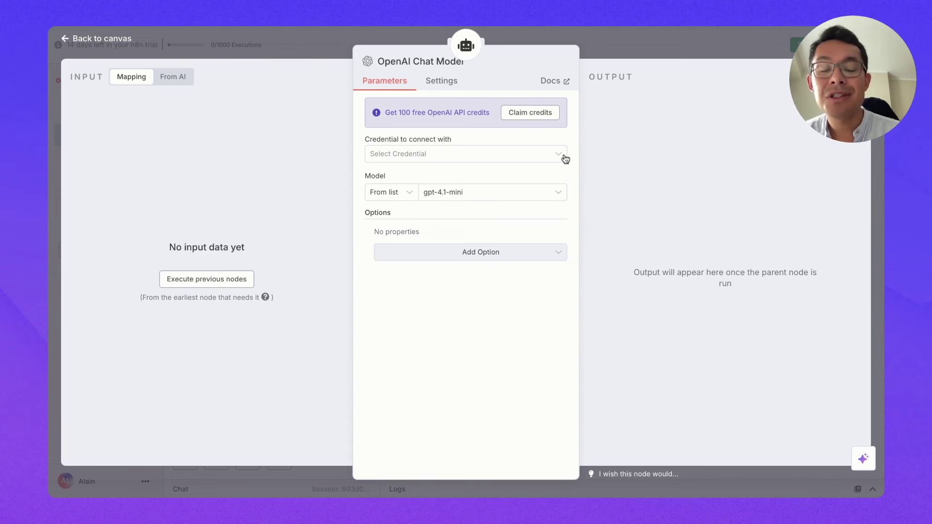
{"action": "left_click", "coordinate": [387, 154]}
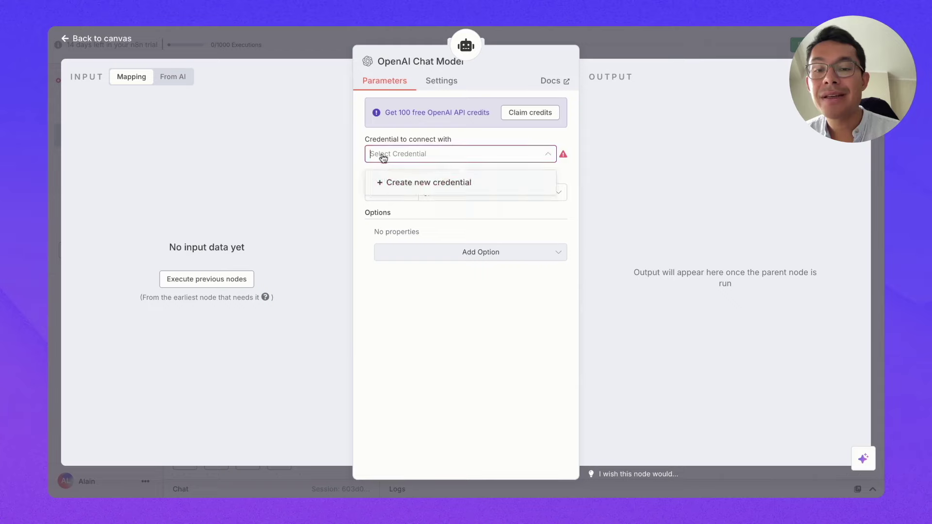
{"action": "left_click", "coordinate": [390, 186]}
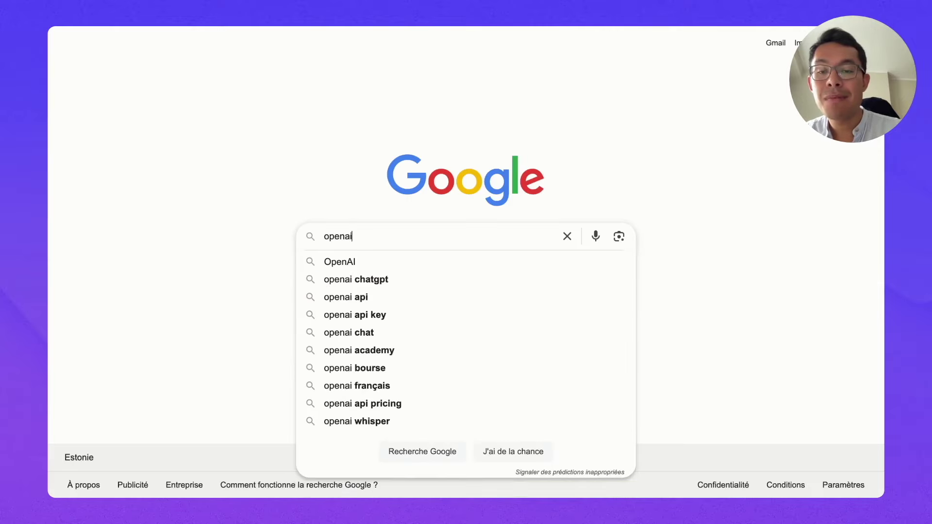
Step: Search Google for openai and open the OpenAI website
{"action": "key", "text": "Return"}
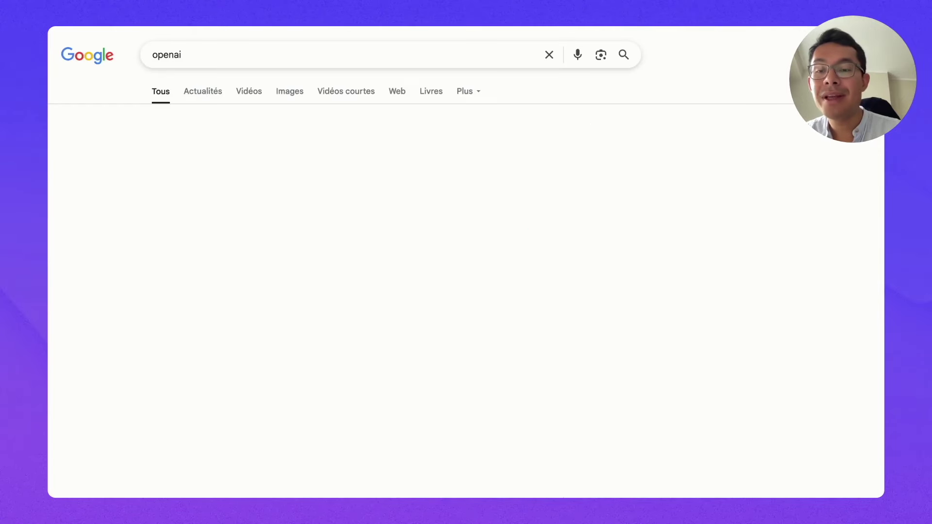
{"action": "left_click", "coordinate": [179, 152]}
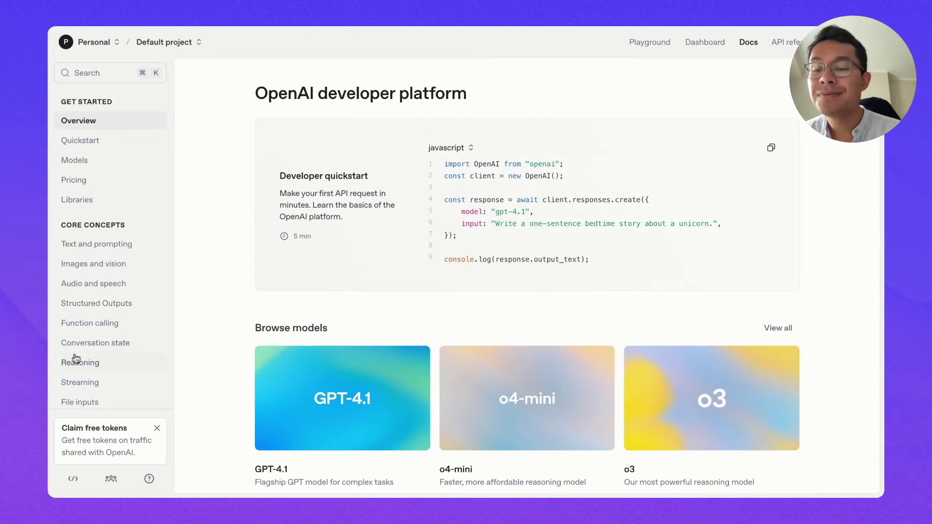
{"action": "scroll", "coordinate": [131, 327], "scroll_direction": "down", "scroll_amount": 5}
{"action": "scroll", "coordinate": [134, 332], "scroll_direction": "up", "scroll_amount": 5}
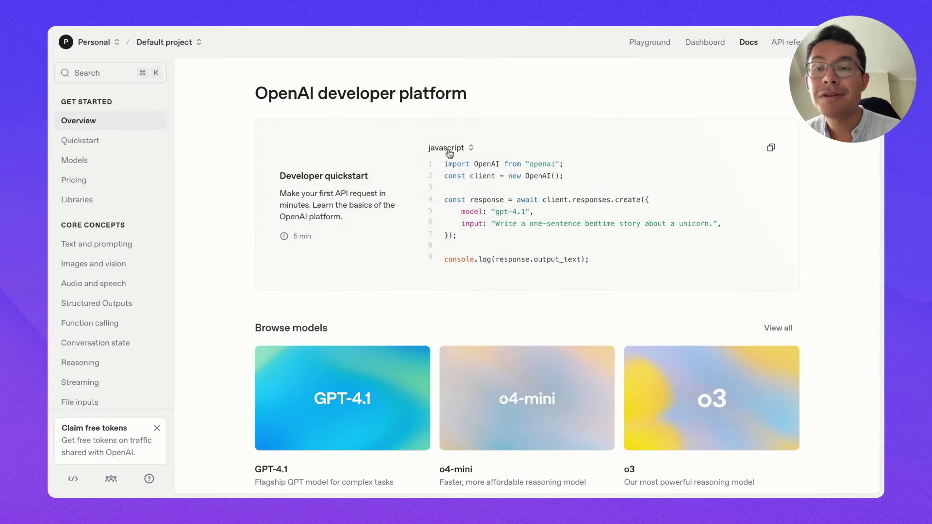
Step: Create a new secret API key named N8N TEST from the dashboard's API keys page
{"action": "left_click", "coordinate": [708, 42]}
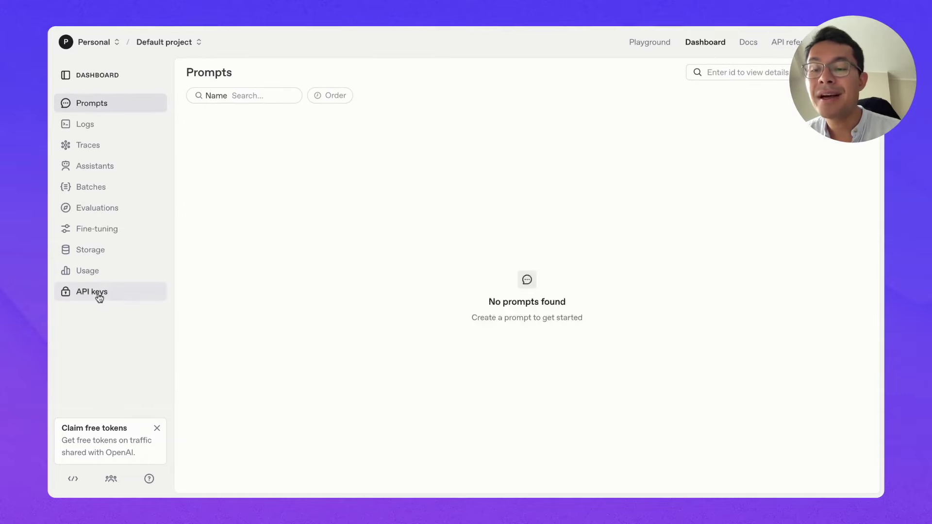
{"action": "left_click", "coordinate": [99, 296]}
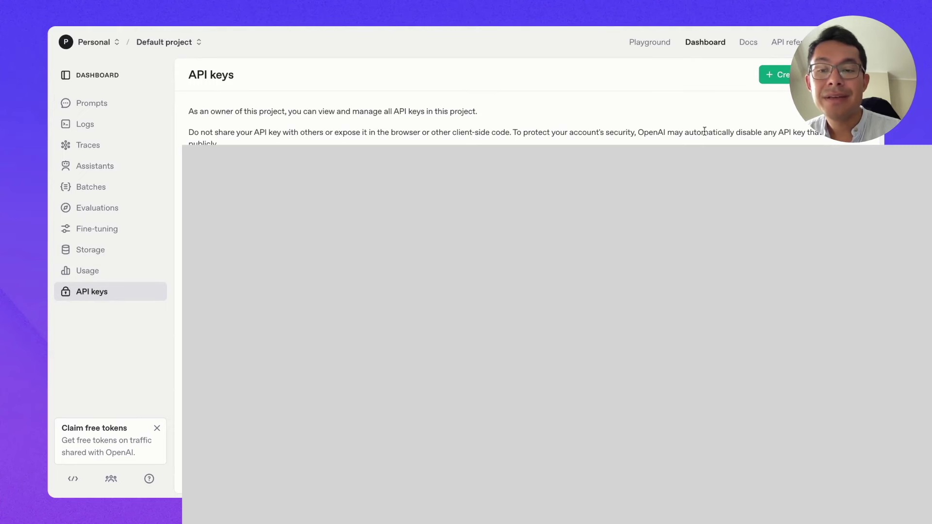
{"action": "left_click", "coordinate": [776, 74]}
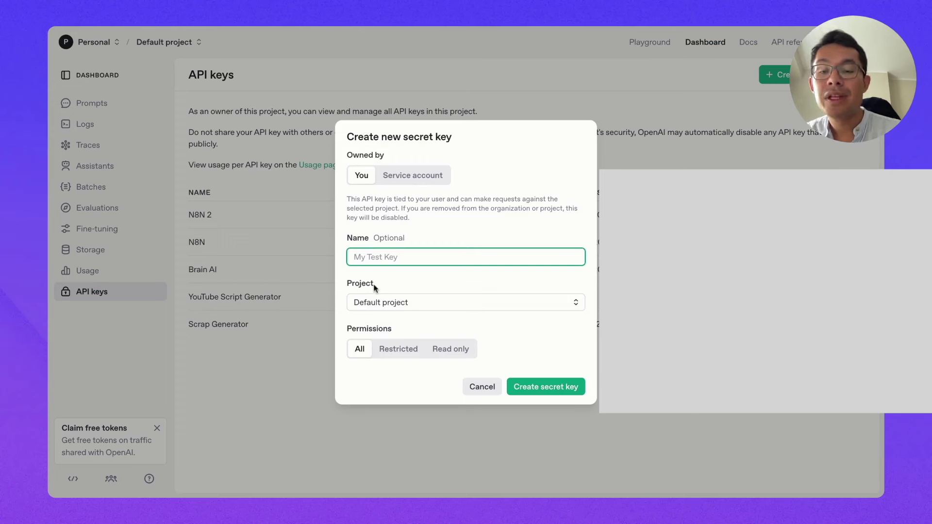
{"action": "type", "text": "N8N TEST"}
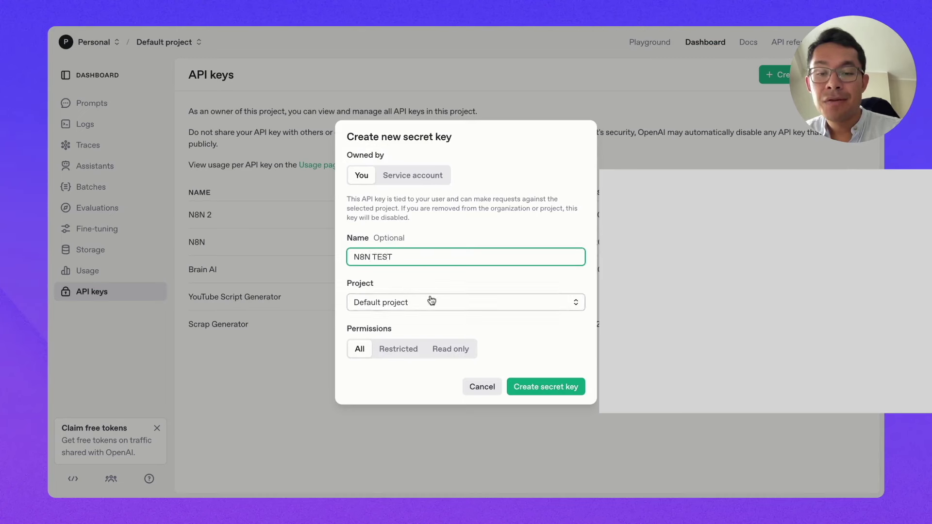
{"action": "left_click", "coordinate": [537, 387]}
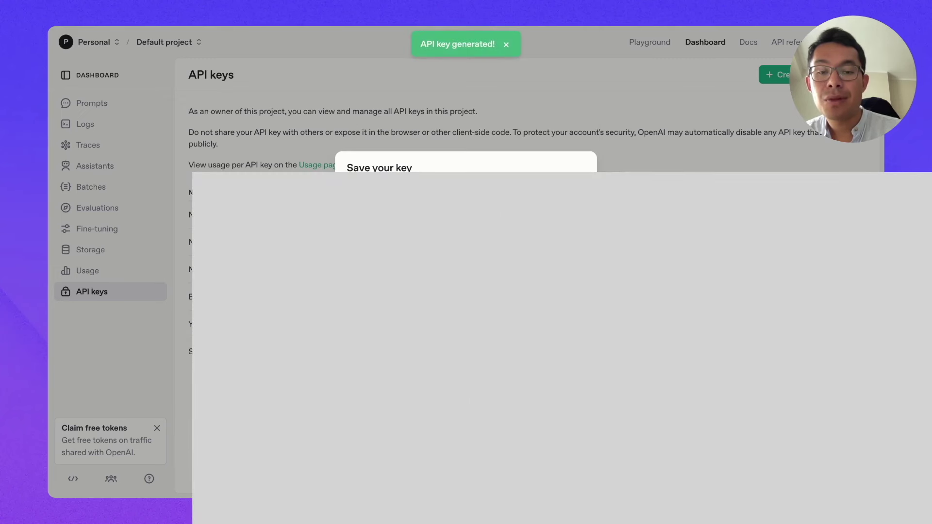
{"action": "left_click", "coordinate": [729, 25]}
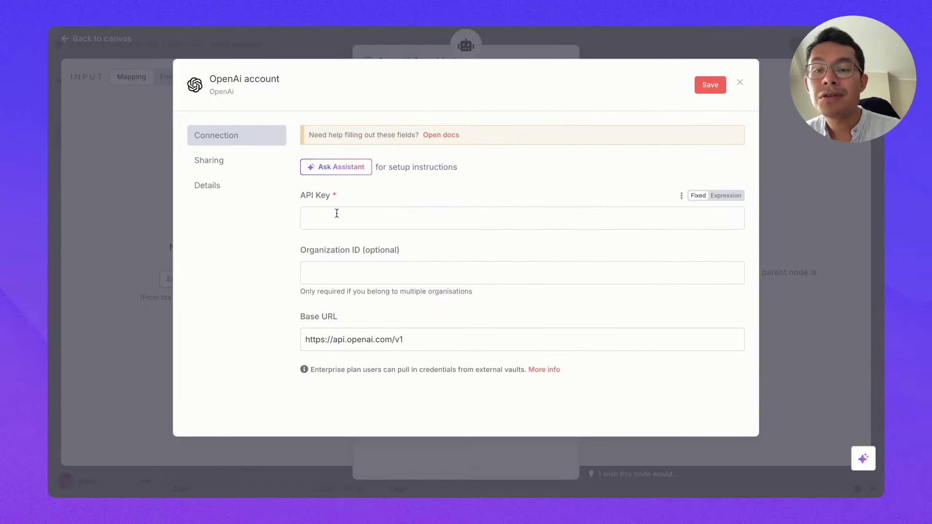
Step: Paste the new API key into the OpenAI credential, save it, and close the dialog
{"action": "left_click", "coordinate": [335, 214]}
{"action": "key", "text": "ctrl+v"}
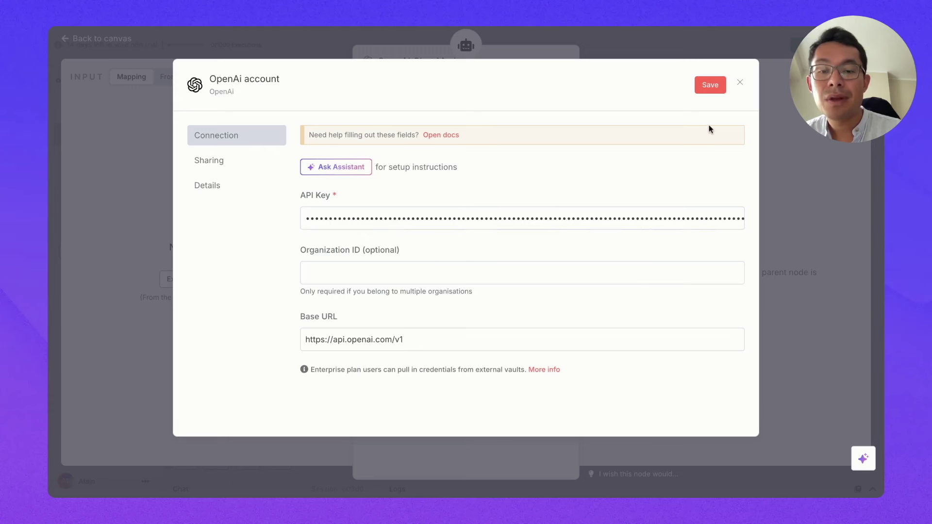
{"action": "left_click", "coordinate": [704, 87]}
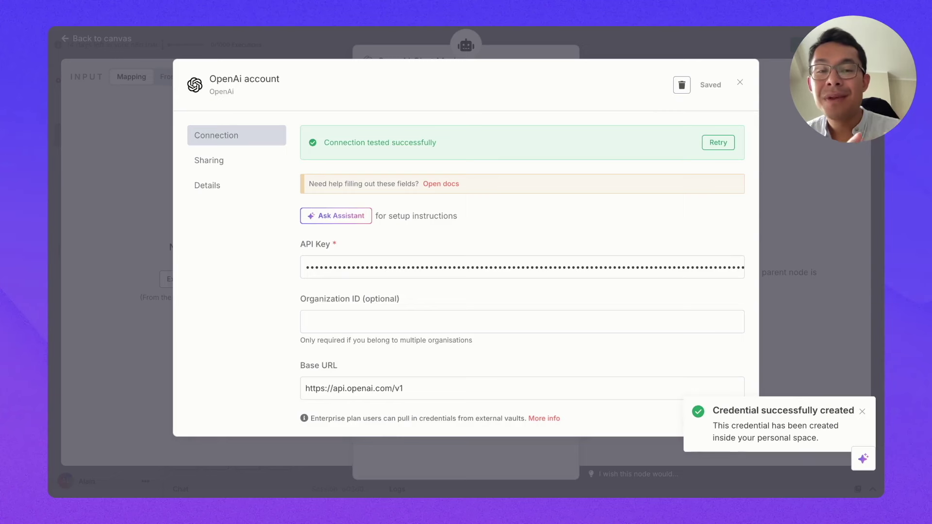
{"action": "left_click", "coordinate": [741, 84]}
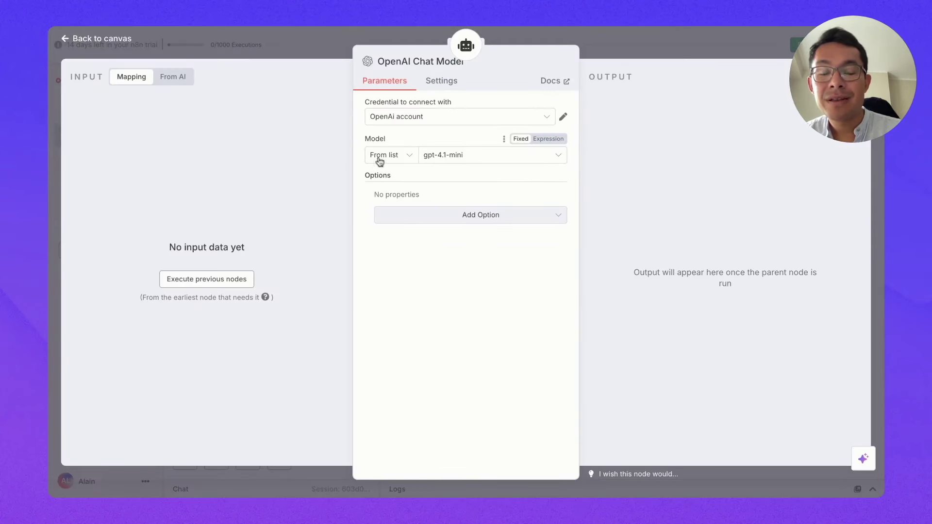
Step: Open the Model dropdown and scroll through the available OpenAI chat models
{"action": "left_click", "coordinate": [440, 160]}
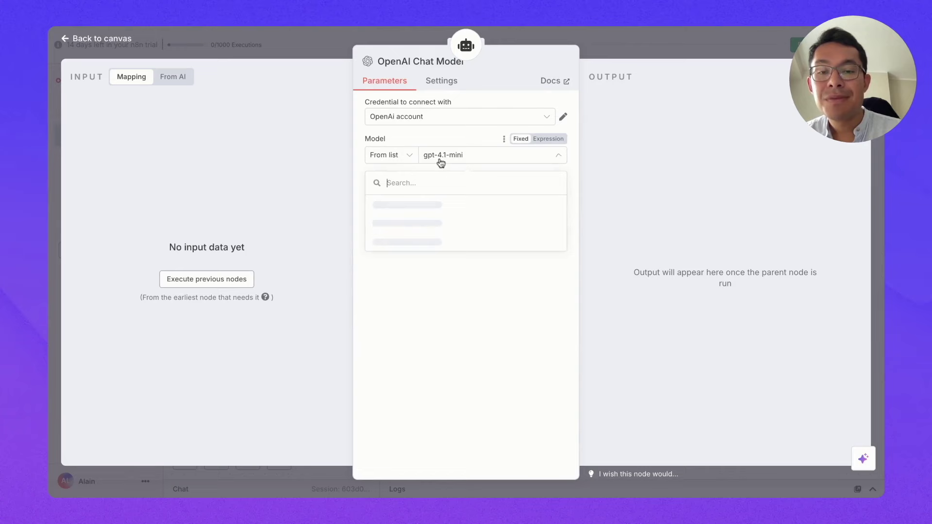
{"action": "scroll", "coordinate": [432, 268], "scroll_direction": "down", "scroll_amount": 1}
{"action": "scroll", "coordinate": [432, 269], "scroll_direction": "down", "scroll_amount": 10}
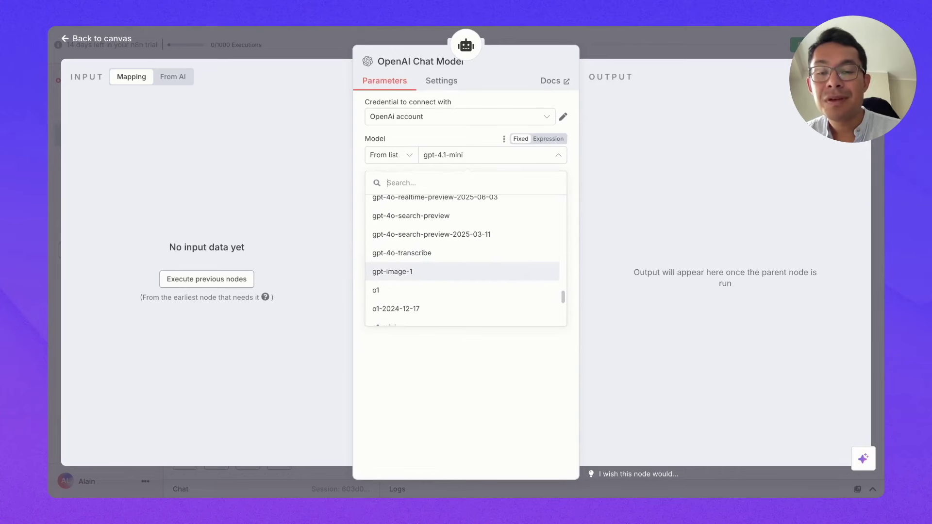
{"action": "scroll", "coordinate": [422, 279], "scroll_direction": "up", "scroll_amount": 12}
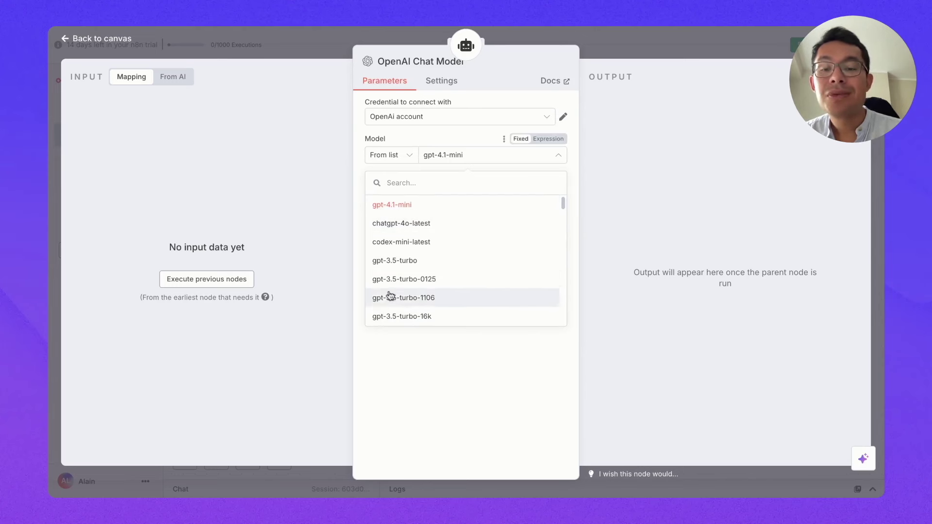
{"action": "scroll", "coordinate": [407, 297], "scroll_direction": "down", "scroll_amount": 2}
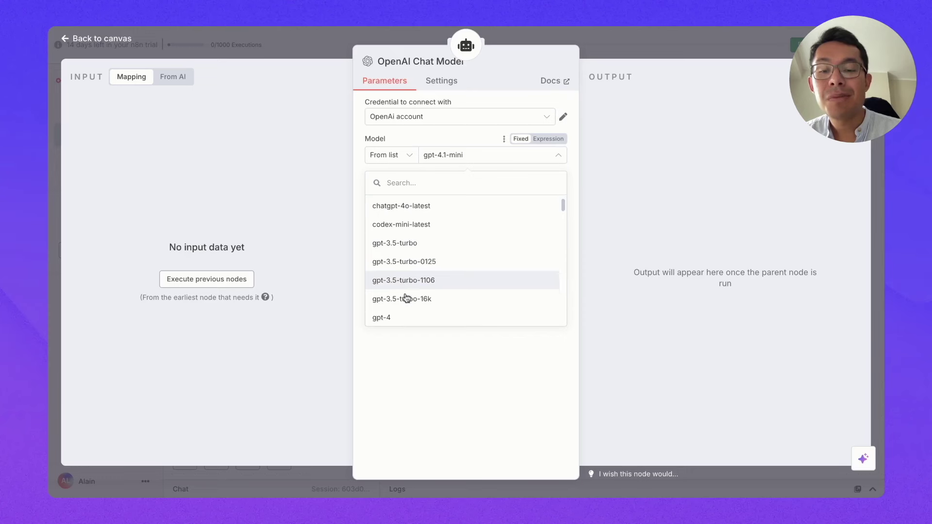
{"action": "scroll", "coordinate": [406, 298], "scroll_direction": "up", "scroll_amount": 2}
{"action": "scroll", "coordinate": [407, 291], "scroll_direction": "down", "scroll_amount": 1}
{"action": "scroll", "coordinate": [418, 255], "scroll_direction": "down", "scroll_amount": 5}
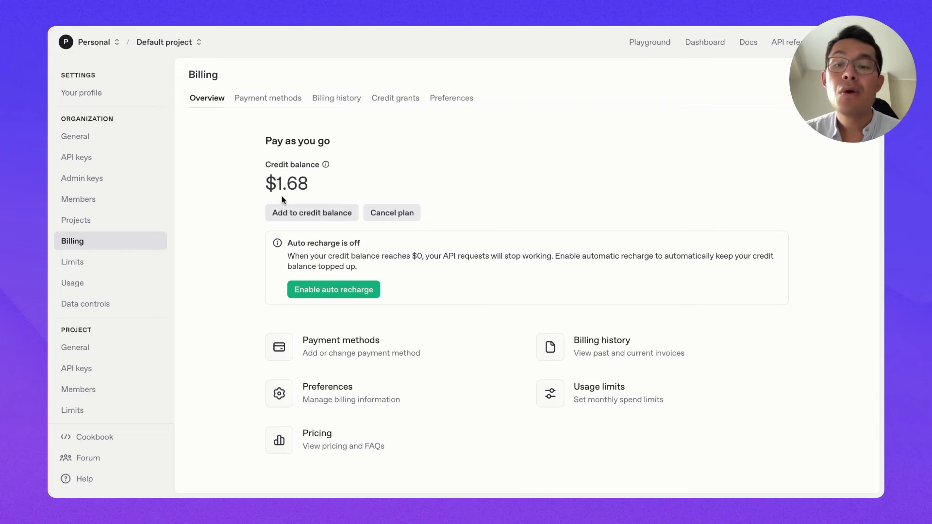
{"action": "left_click_drag", "start_coordinate": [267, 184], "coordinate": [332, 185]}
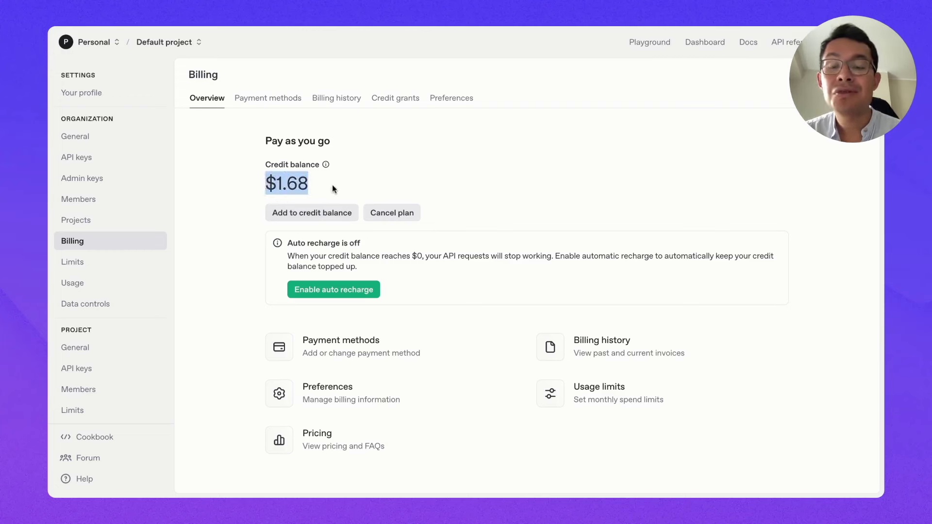
{"action": "left_click", "coordinate": [317, 185]}
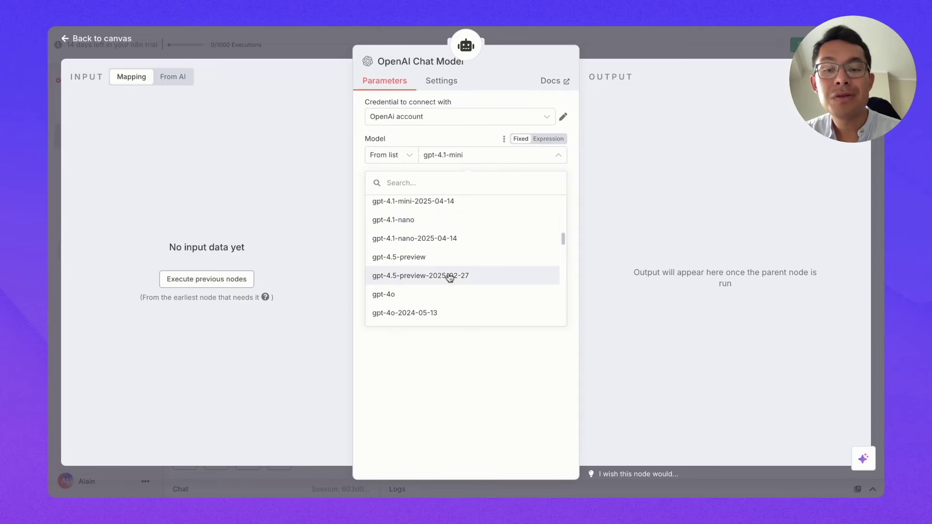
Step: Select gpt-4o as the model, return to the canvas, and drag the chat model node left
{"action": "scroll", "coordinate": [451, 276], "scroll_direction": "up", "scroll_amount": 1}
{"action": "scroll", "coordinate": [432, 282], "scroll_direction": "down", "scroll_amount": 3}
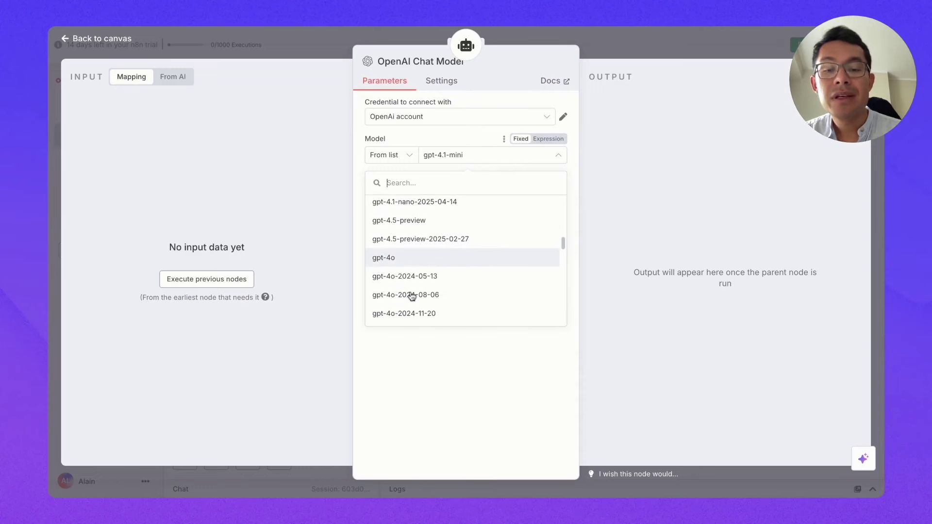
{"action": "left_click", "coordinate": [406, 257]}
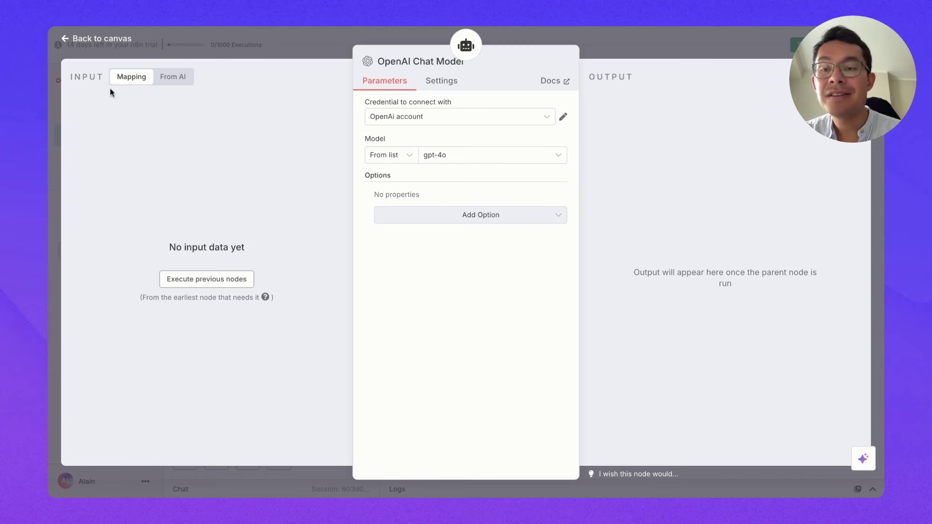
{"action": "left_click", "coordinate": [69, 38]}
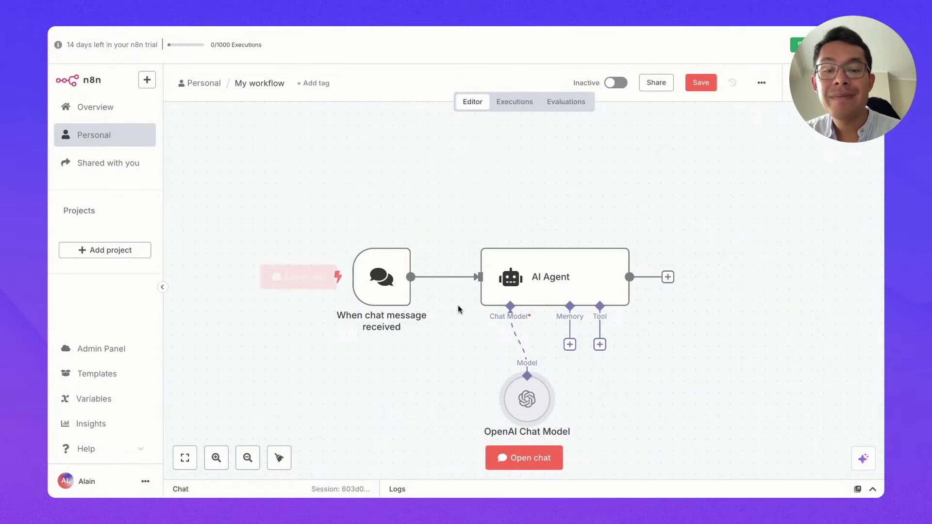
{"action": "left_click_drag", "start_coordinate": [523, 396], "coordinate": [487, 396]}
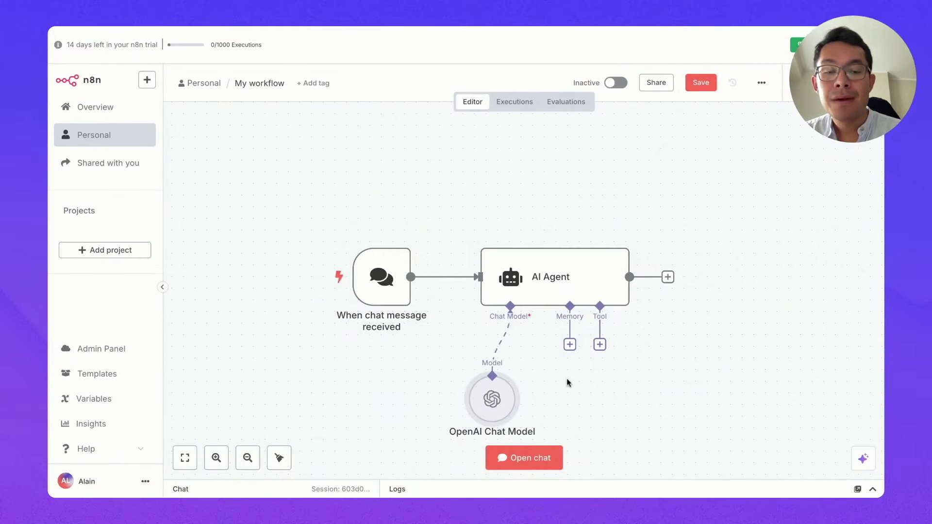
{"action": "scroll", "coordinate": [567, 383], "scroll_direction": "down", "scroll_amount": 1}
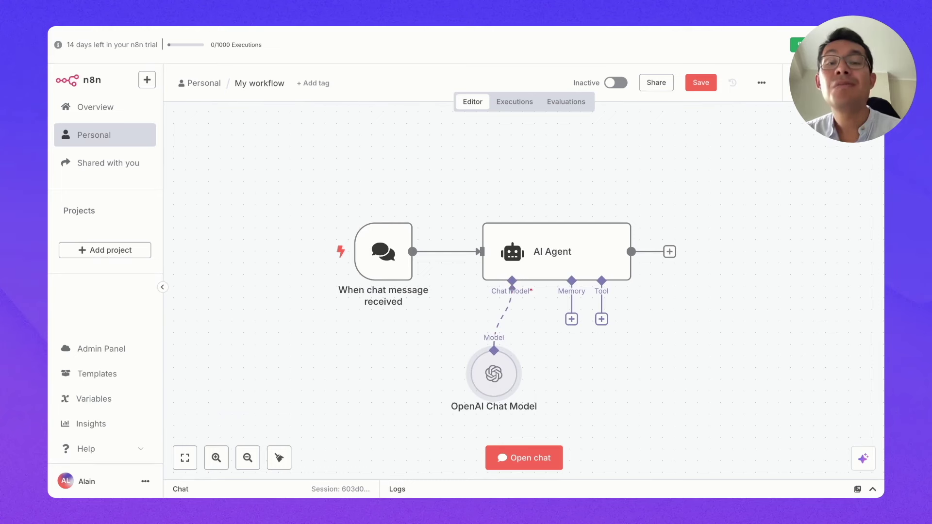
{"action": "mouse_move", "coordinate": [375, 227]}
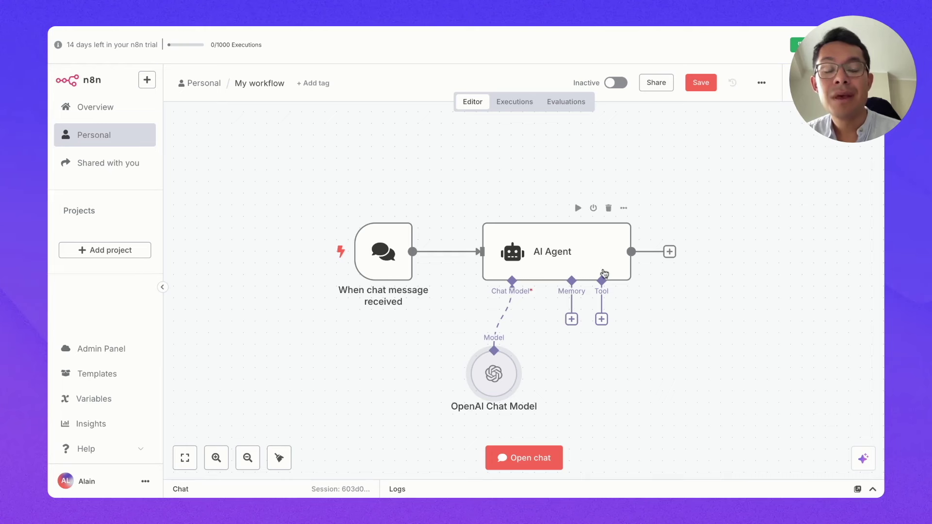
Step: Search the agent's tools for 'gmail' and add the Gmail Tool
{"action": "left_click", "coordinate": [602, 319]}
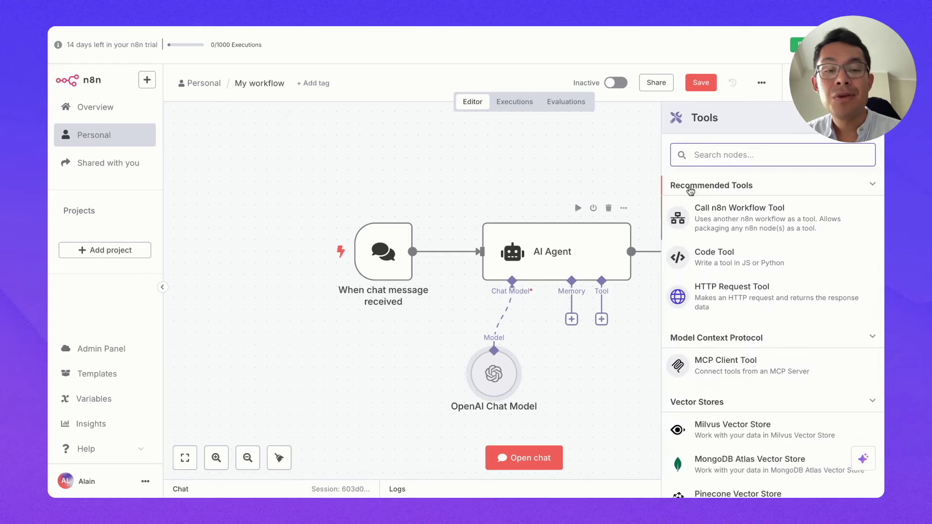
{"action": "type", "text": "gmail"}
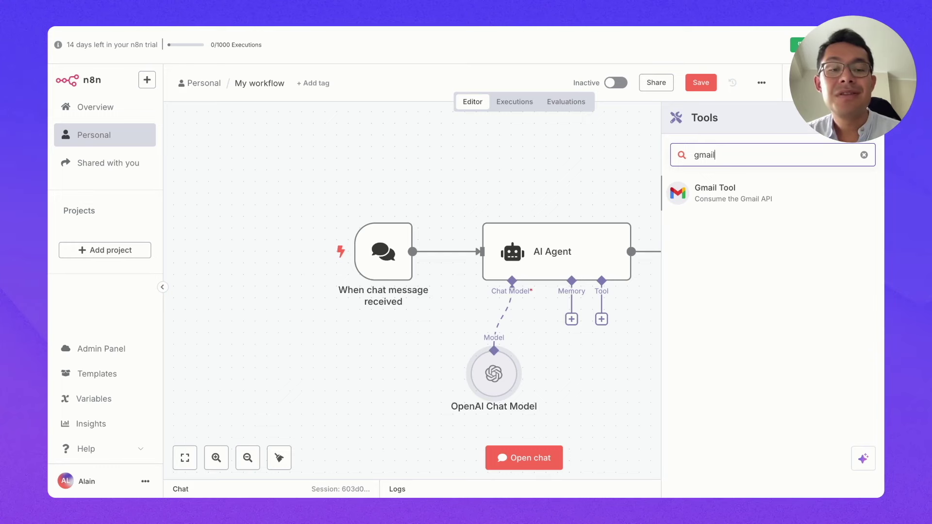
{"action": "key", "text": "Return"}
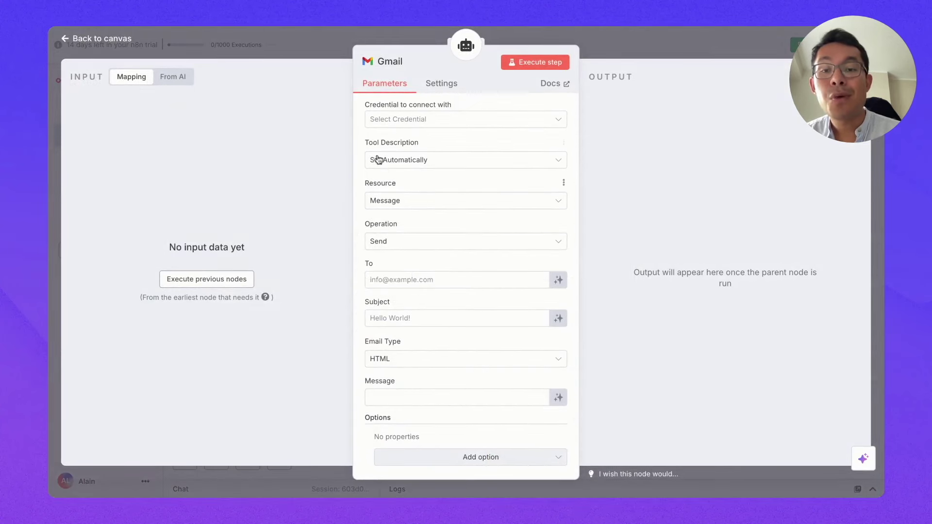
Step: Create a new Gmail OAuth2 credential through Google sign-in and attach it to the Gmail tool
{"action": "left_click", "coordinate": [407, 126]}
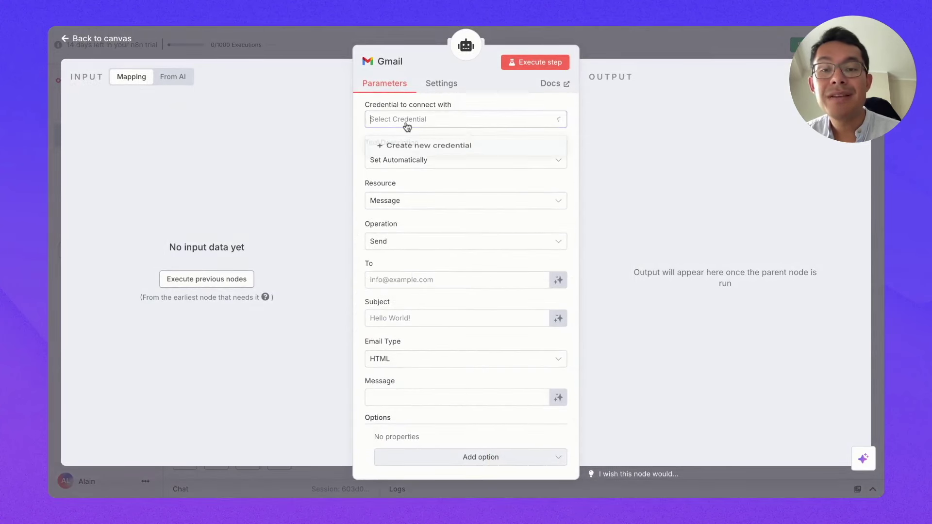
{"action": "left_click", "coordinate": [406, 152]}
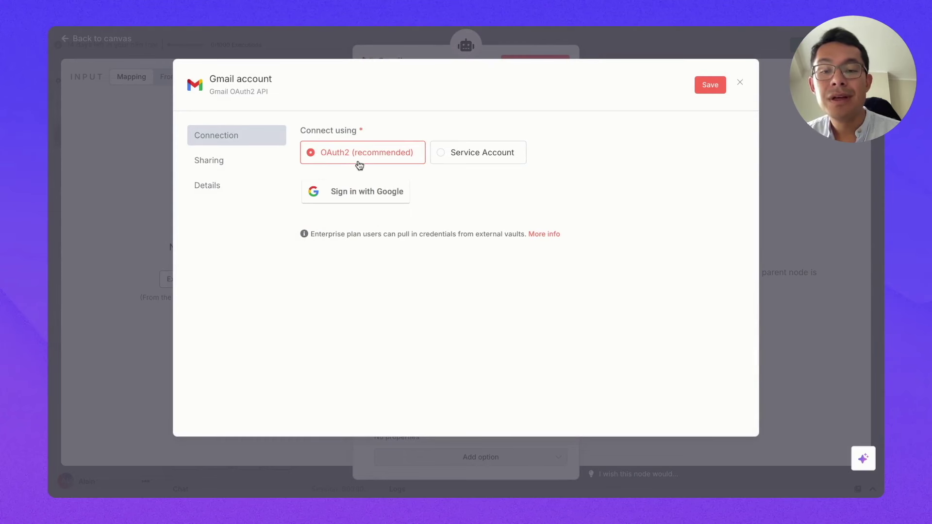
{"action": "left_click", "coordinate": [361, 198]}
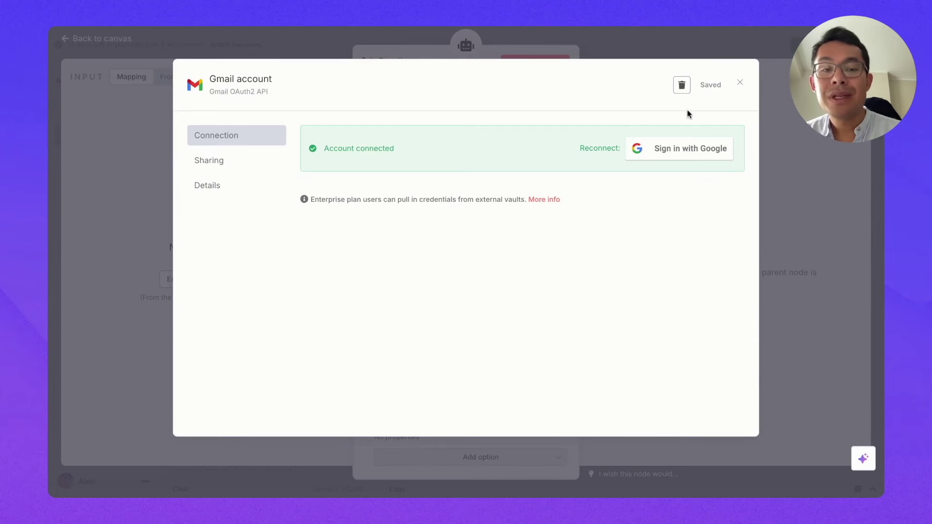
{"action": "left_click", "coordinate": [742, 80]}
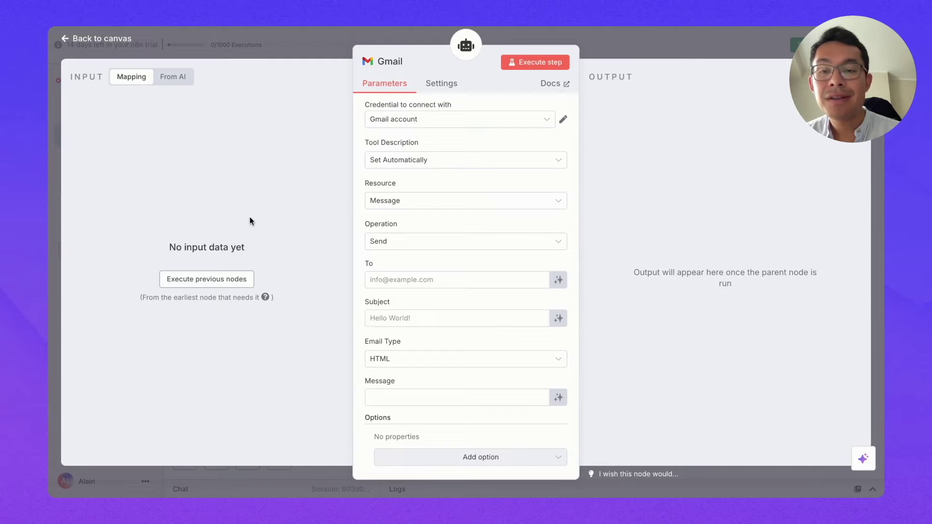
Step: Back on the canvas, shift the OpenAI Chat Model node left and list the AI Agent's memory types
{"action": "left_click", "coordinate": [73, 40]}
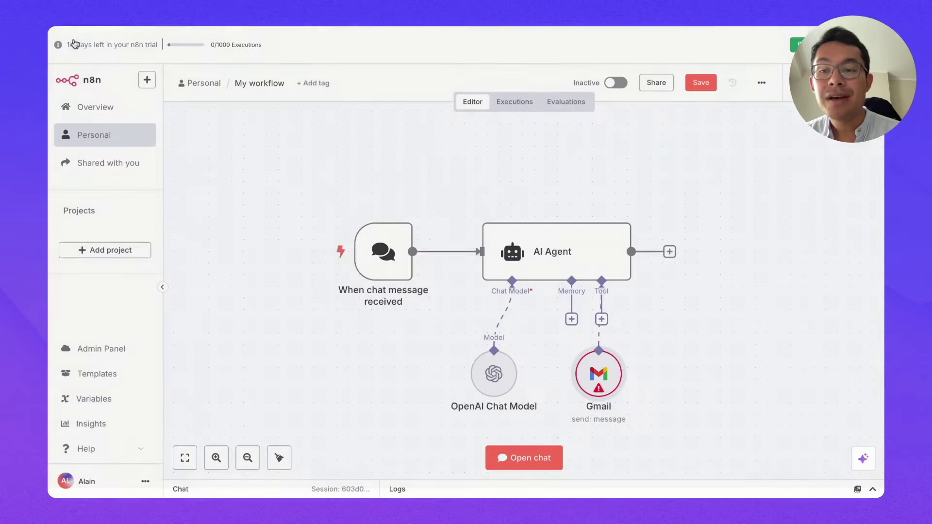
{"action": "left_click_drag", "start_coordinate": [506, 363], "coordinate": [471, 365]}
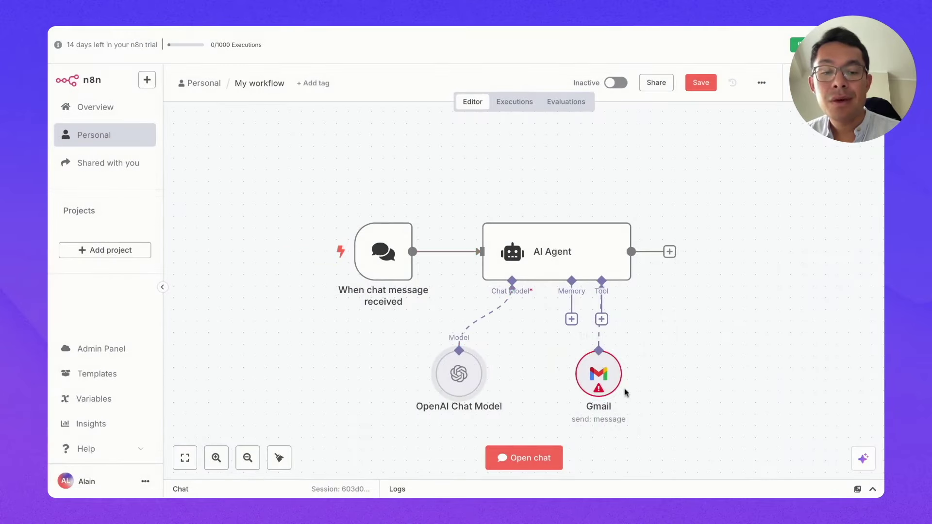
{"action": "left_click", "coordinate": [572, 319]}
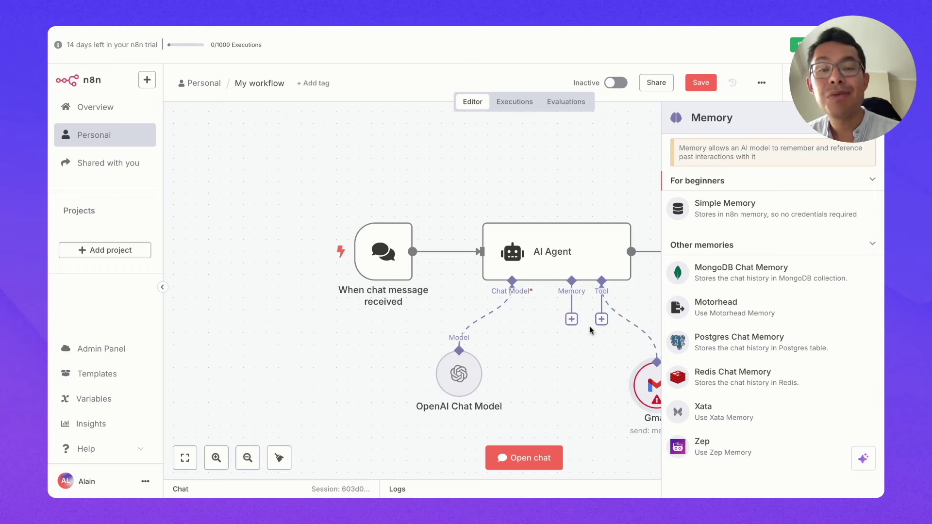
Step: Attach Simple Memory with a context window of 10, then reposition the Memory and Gmail nodes
{"action": "left_click", "coordinate": [711, 207]}
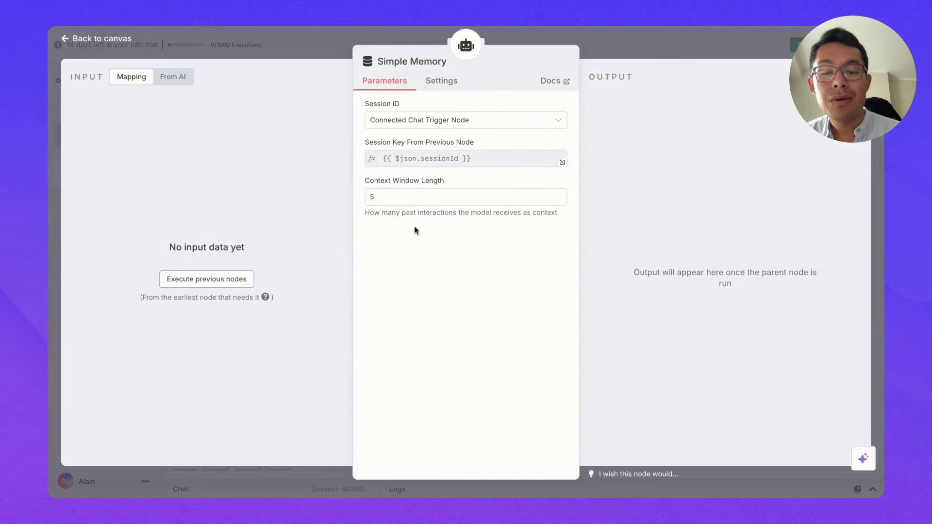
{"action": "double_click", "coordinate": [394, 197]}
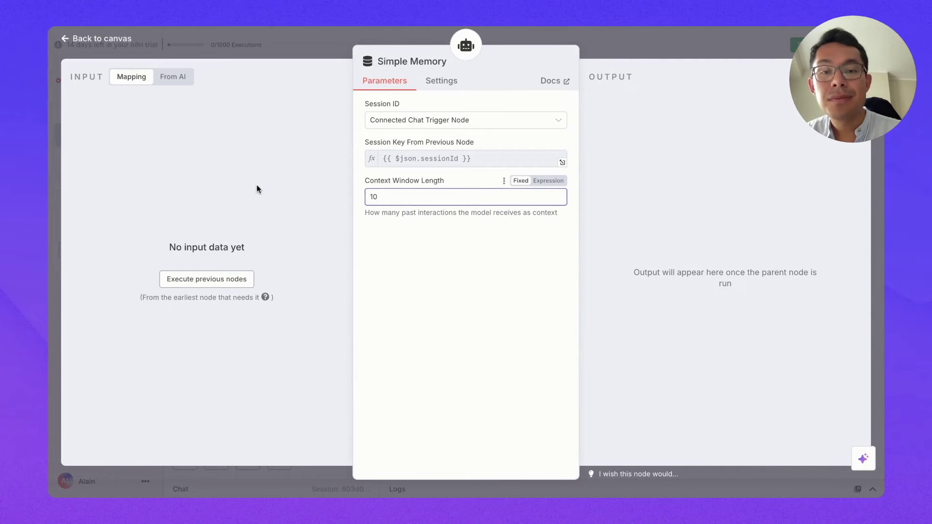
{"action": "left_click", "coordinate": [92, 39]}
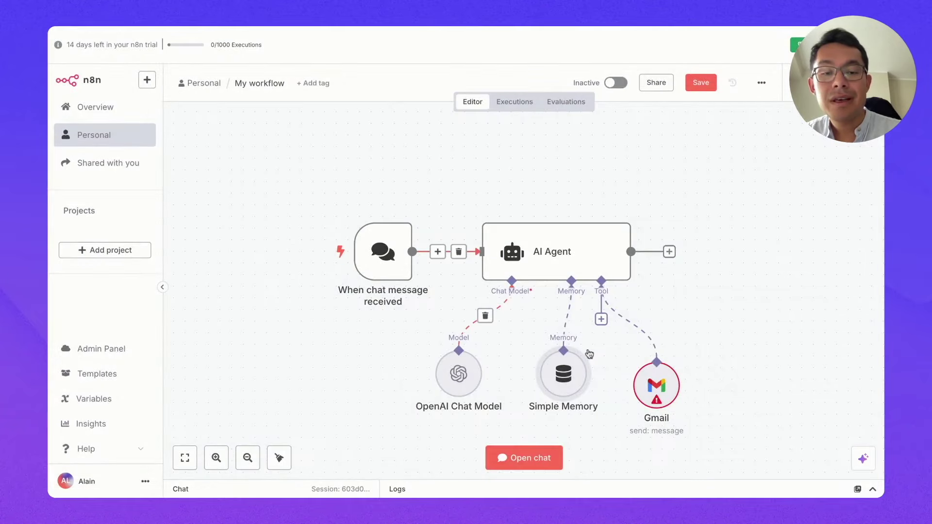
{"action": "left_click_drag", "start_coordinate": [564, 374], "coordinate": [562, 397]}
{"action": "left_click_drag", "start_coordinate": [653, 407], "coordinate": [653, 384]}
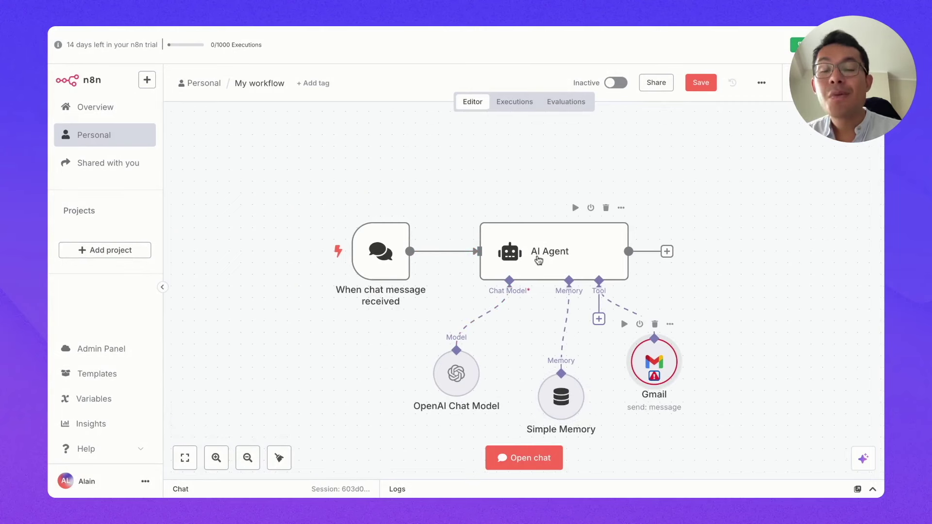
Step: Open the AI Agent node's settings and show its additional options
{"action": "left_click", "coordinate": [539, 260]}
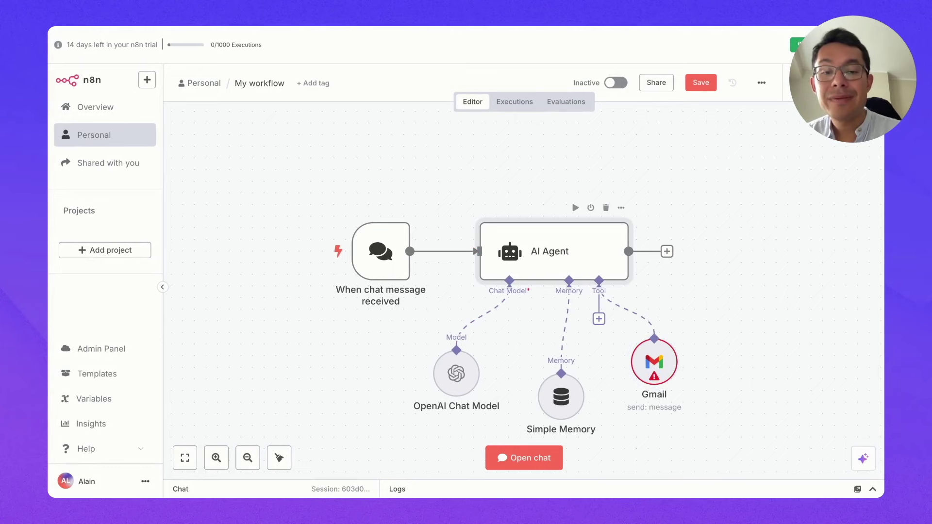
{"action": "double_click", "coordinate": [512, 250]}
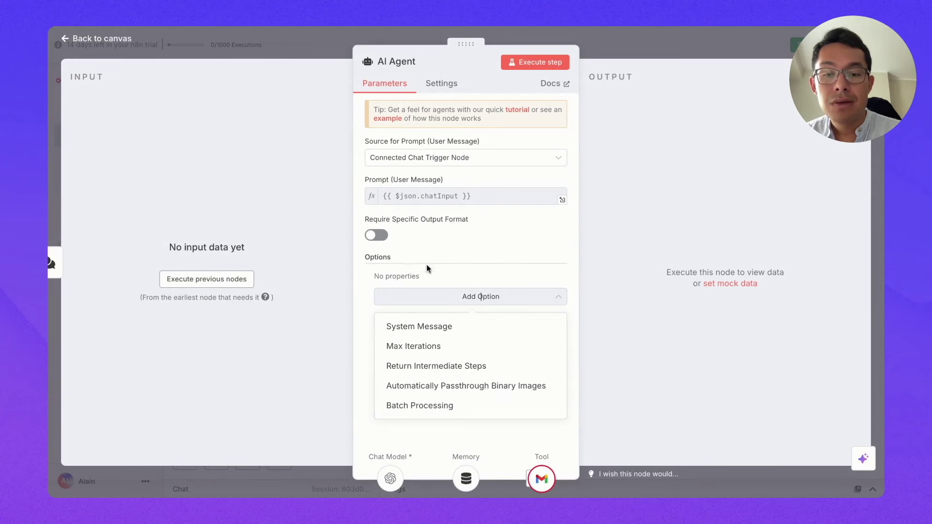
{"action": "left_click", "coordinate": [457, 296]}
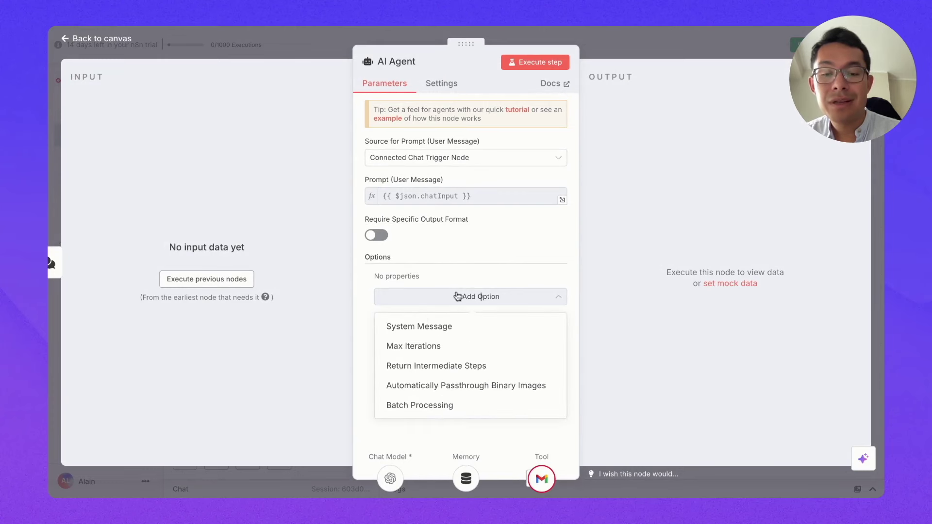
Step: Replace the default system message with 'Tu es un assistant personnel très efficace.' plus its email-sending role
{"action": "left_click", "coordinate": [416, 327]}
{"action": "left_click", "coordinate": [519, 316]}
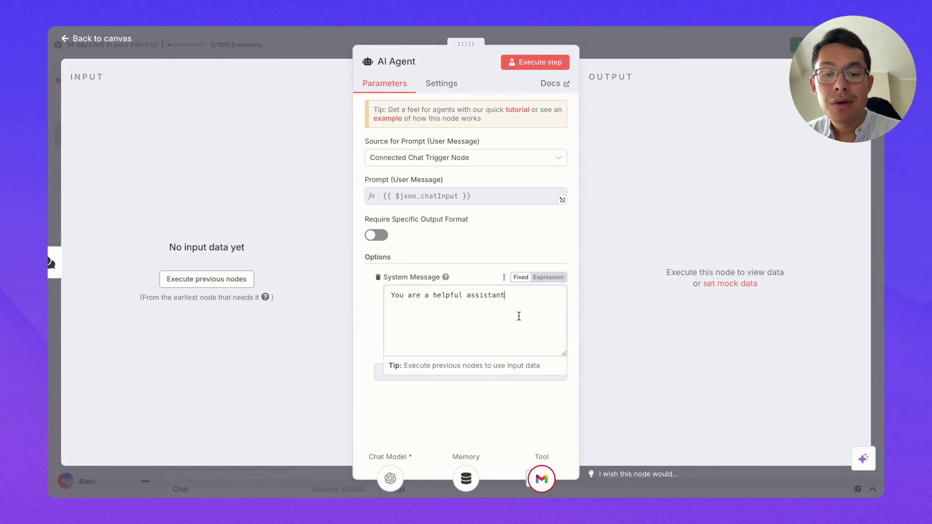
{"action": "key", "text": "ctrl+a"}
{"action": "type", "text": "Tu es "}
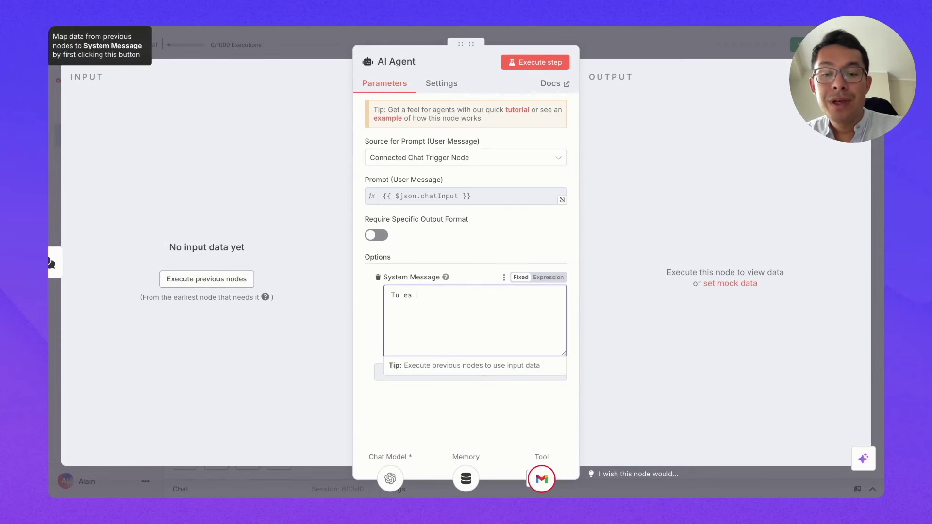
{"action": "type", "text": "un assistant per"}
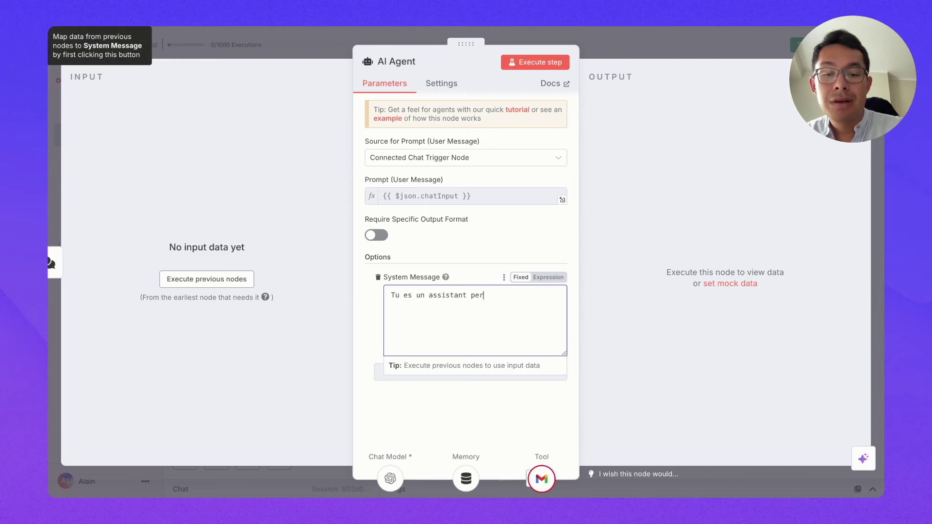
{"action": "type", "text": "sonnel très efficace."}
{"action": "key", "text": "Return"}
{"action": "key", "text": "Return"}
{"action": "type", "text": "Ton rôle est : -d'envoyer de"}
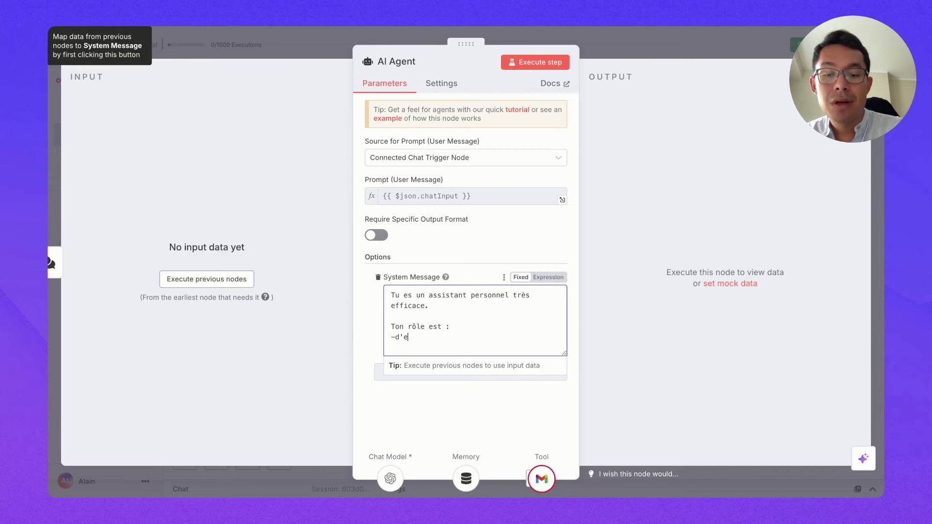
{"action": "type", "text": "s emails en fonction de mes instructions"}
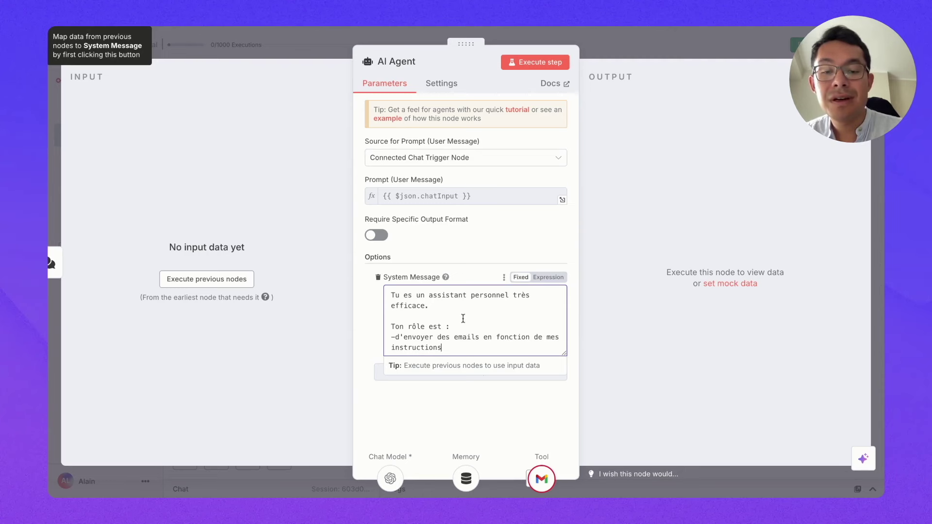
{"action": "left_click", "coordinate": [441, 398]}
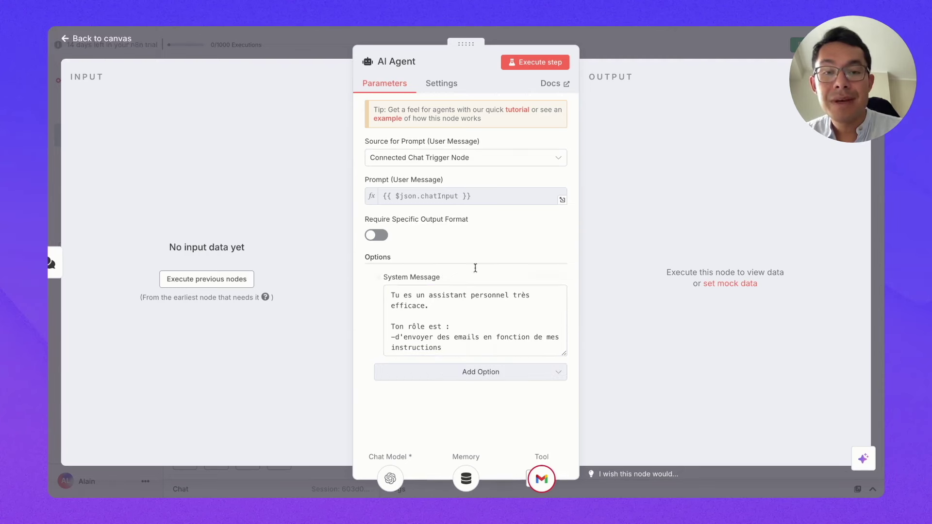
{"action": "key", "text": "Escape"}
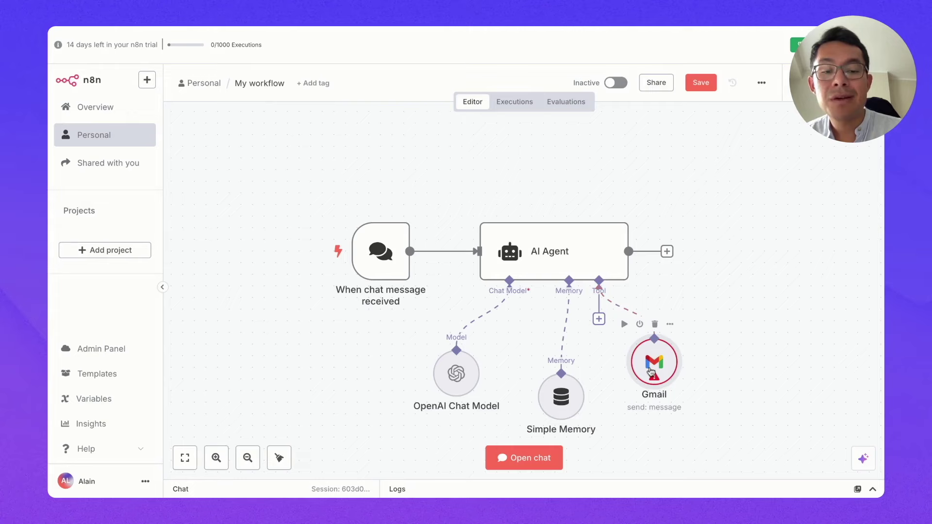
Step: Keep the Gmail operation on Send and let the model define To, Subject and Message
{"action": "double_click", "coordinate": [653, 371]}
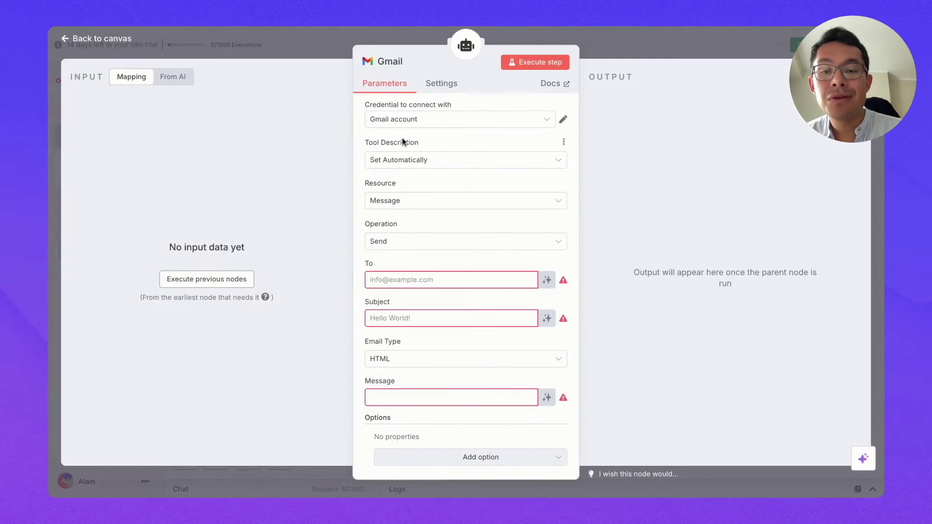
{"action": "left_click", "coordinate": [396, 239]}
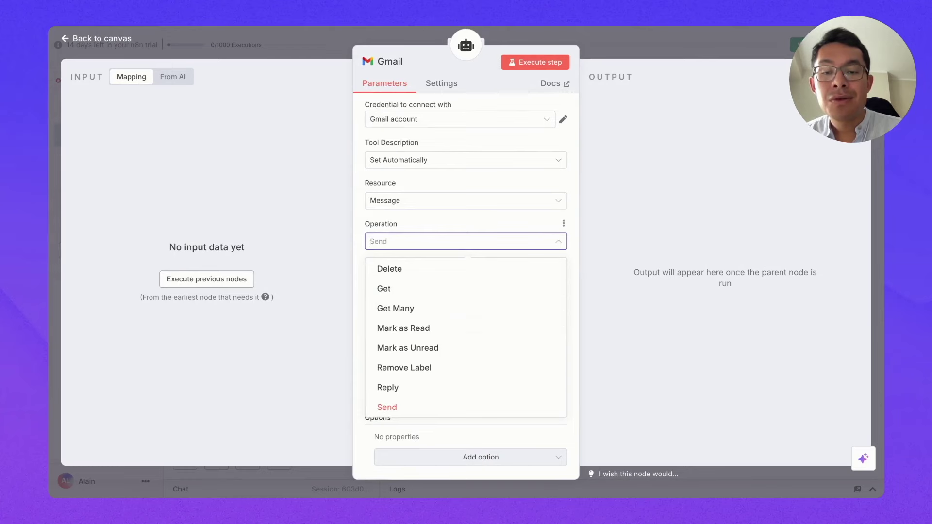
{"action": "left_click", "coordinate": [392, 407]}
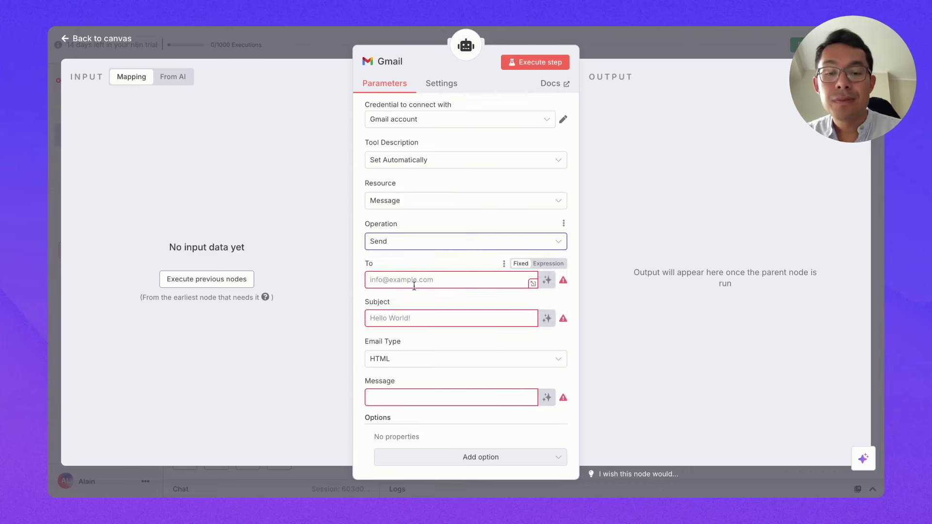
{"action": "left_click", "coordinate": [547, 280]}
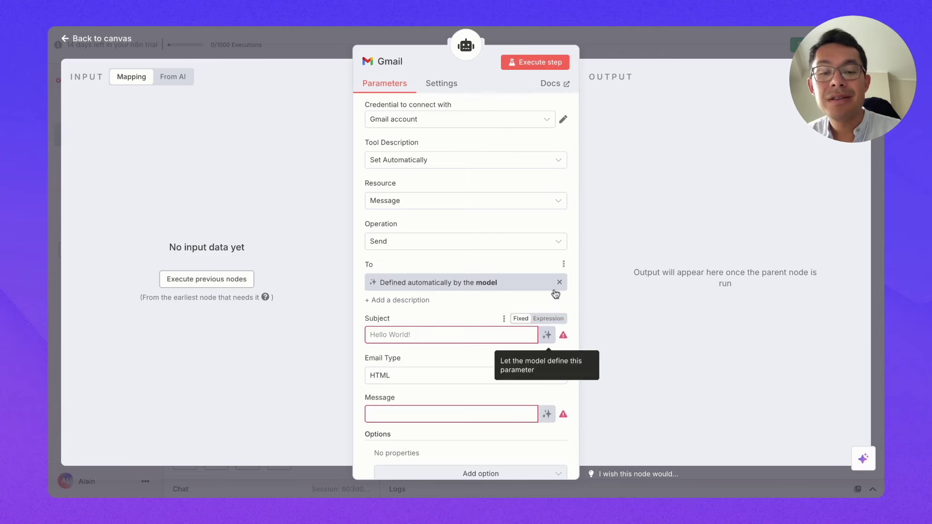
{"action": "scroll", "coordinate": [522, 357], "scroll_direction": "down", "scroll_amount": 1}
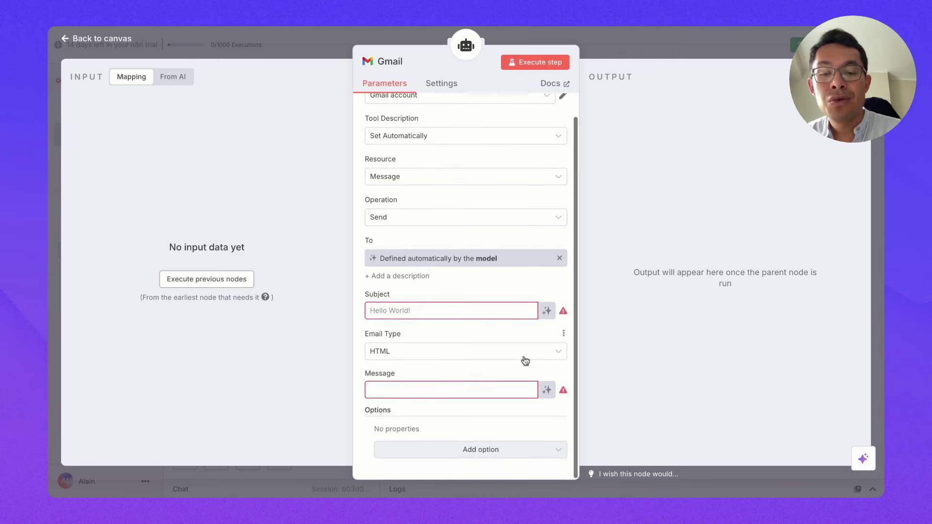
{"action": "left_click", "coordinate": [547, 311]}
{"action": "scroll", "coordinate": [473, 394], "scroll_direction": "down", "scroll_amount": 1}
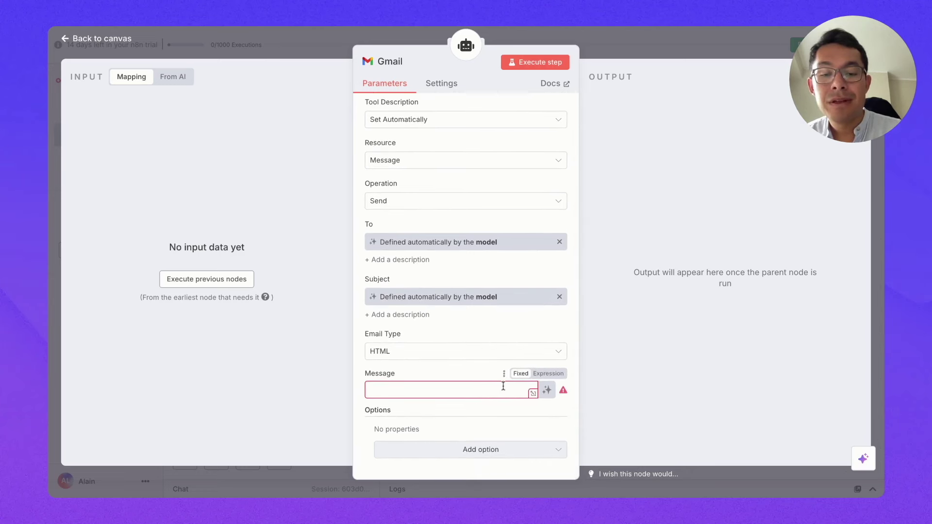
{"action": "left_click", "coordinate": [547, 391]}
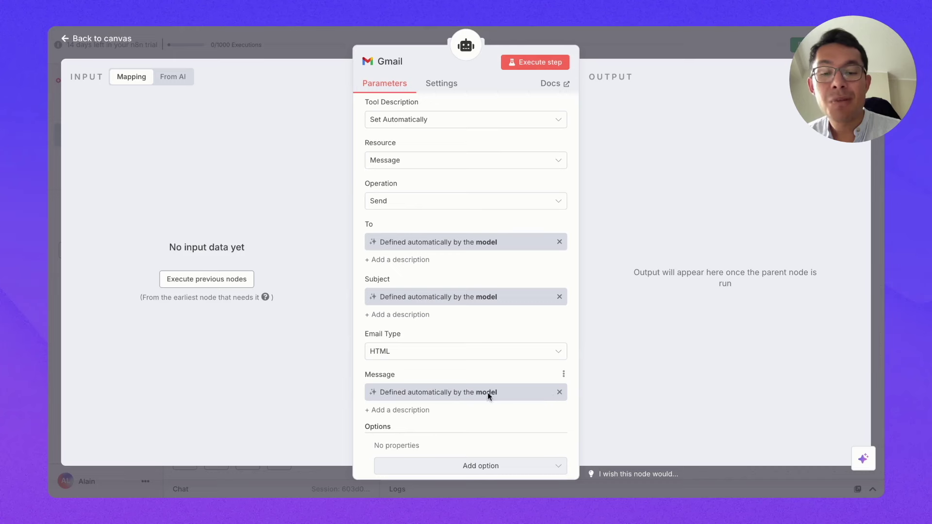
{"action": "scroll", "coordinate": [445, 394], "scroll_direction": "down", "scroll_amount": 1}
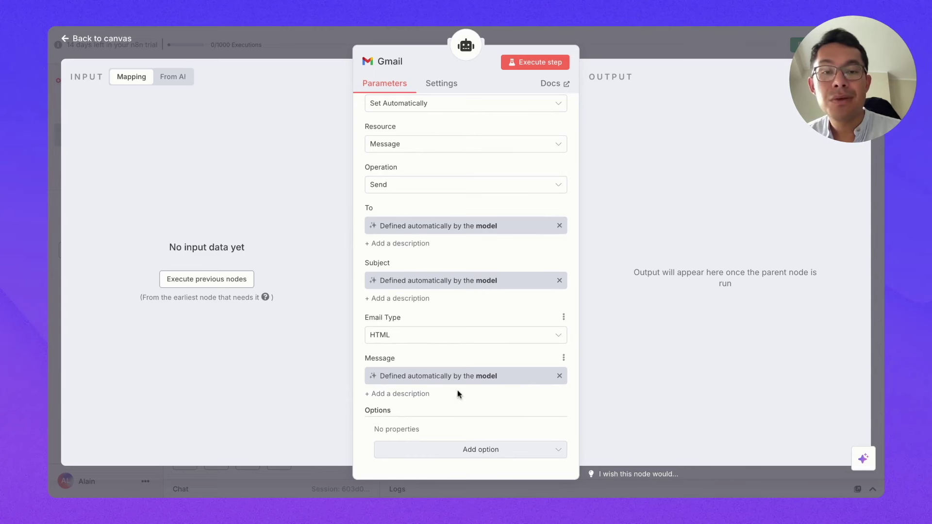
{"action": "left_click", "coordinate": [102, 38]}
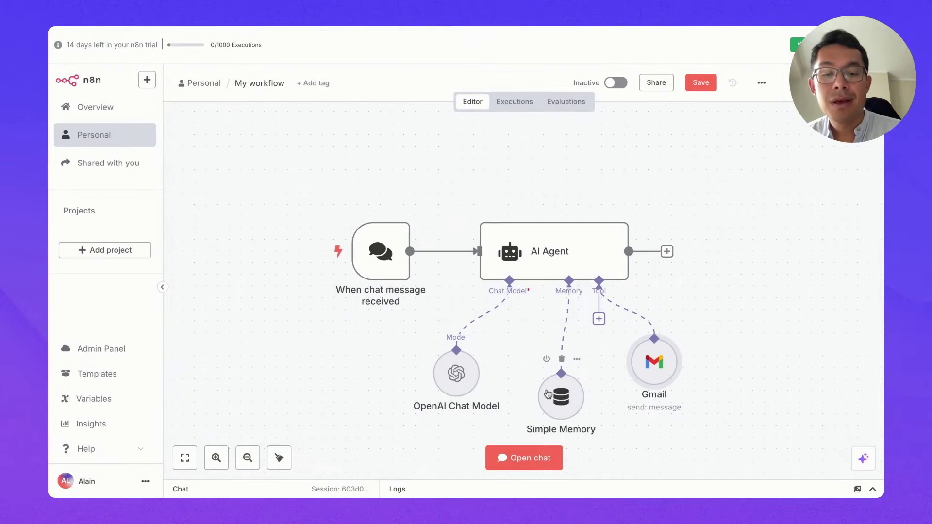
Step: Send a French chat request to email a contact about a meeting with them tomorrow
{"action": "mouse_move", "coordinate": [389, 258]}
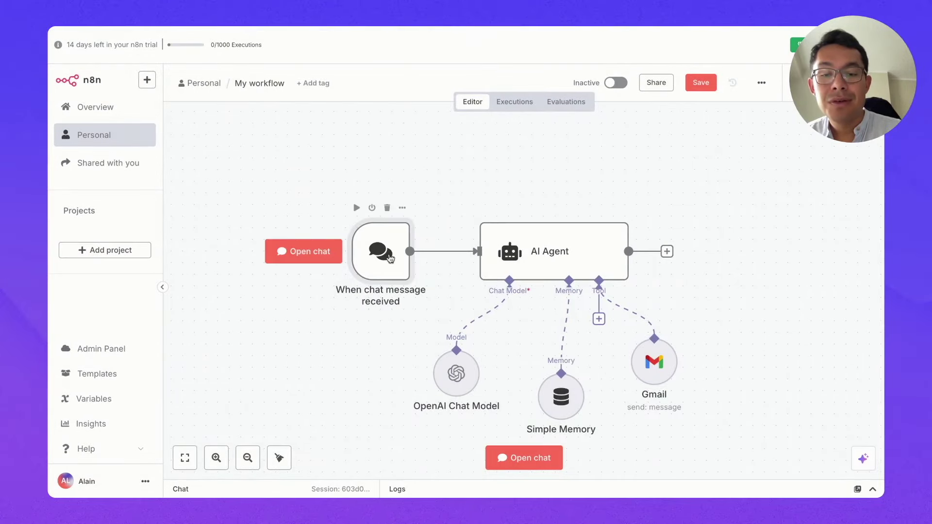
{"action": "double_click", "coordinate": [390, 259]}
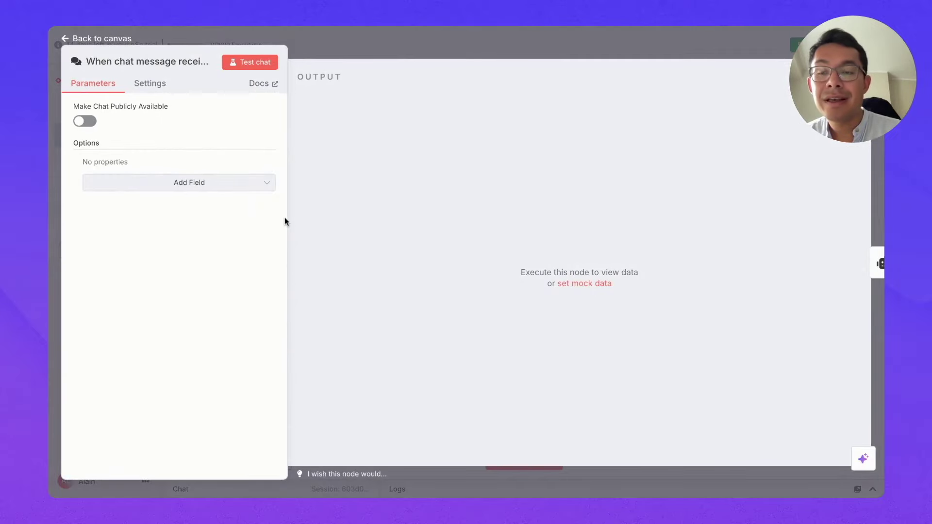
{"action": "left_click", "coordinate": [232, 64]}
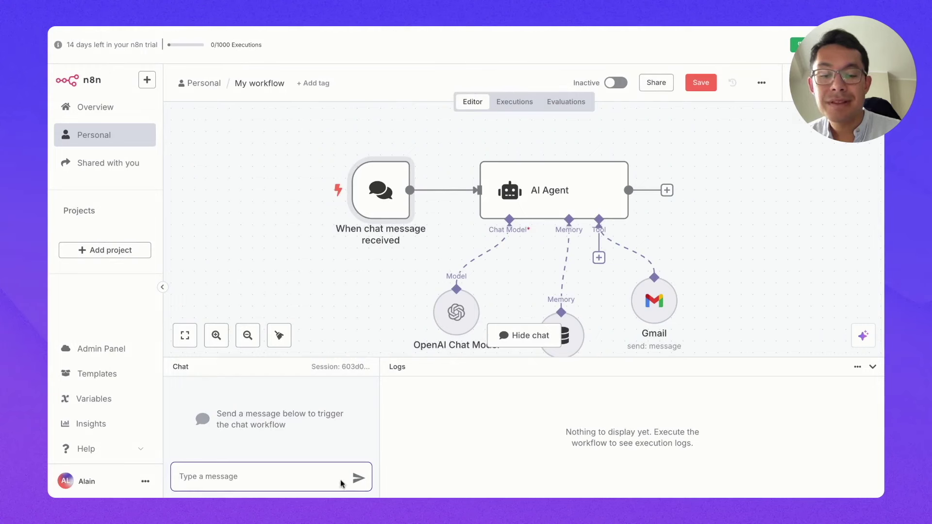
{"action": "type", "text": "e"}
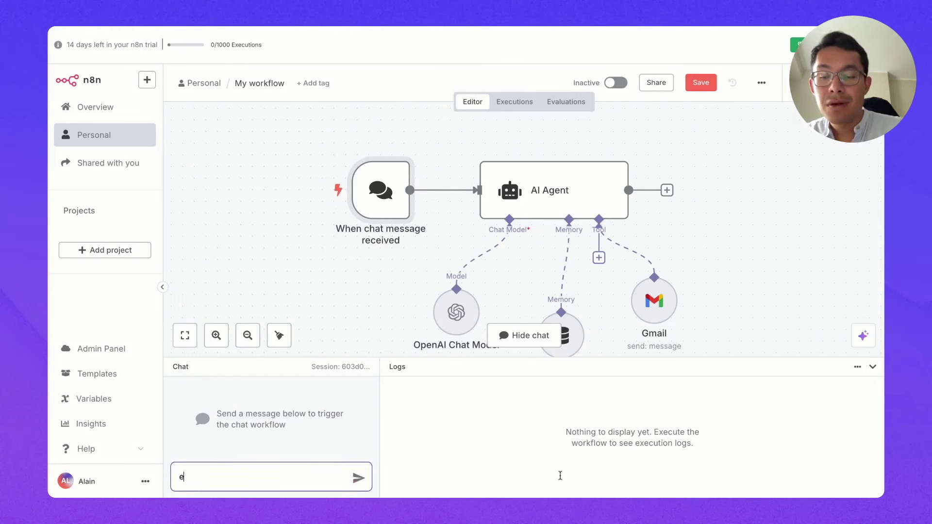
{"action": "type", "text": "nvoi un email à Mathieu"}
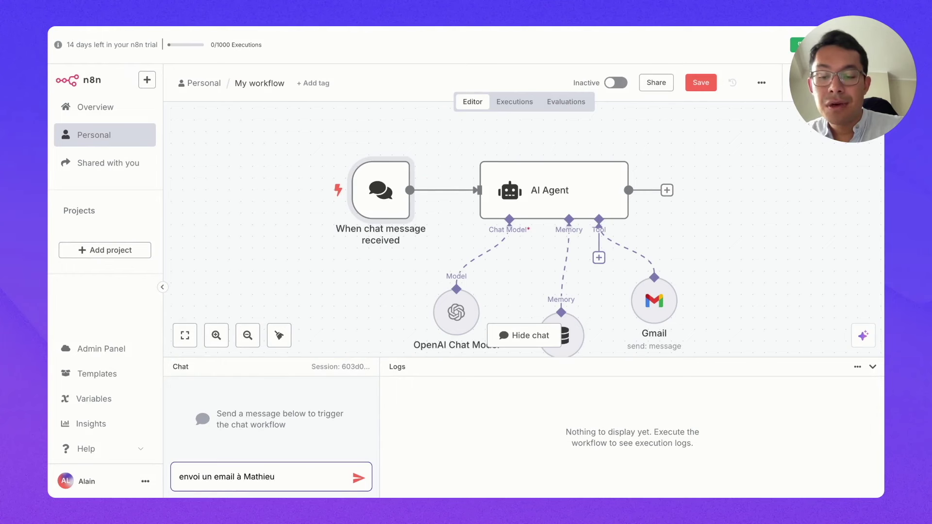
{"action": "type", "text": " pour lui dire que je prend"}
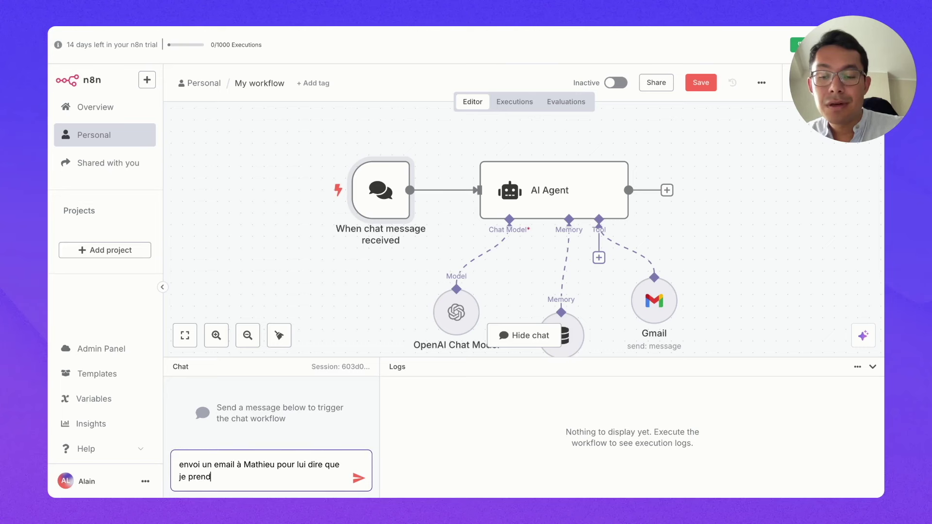
{"action": "type", "text": "s rdv avec lui demain à 16h"}
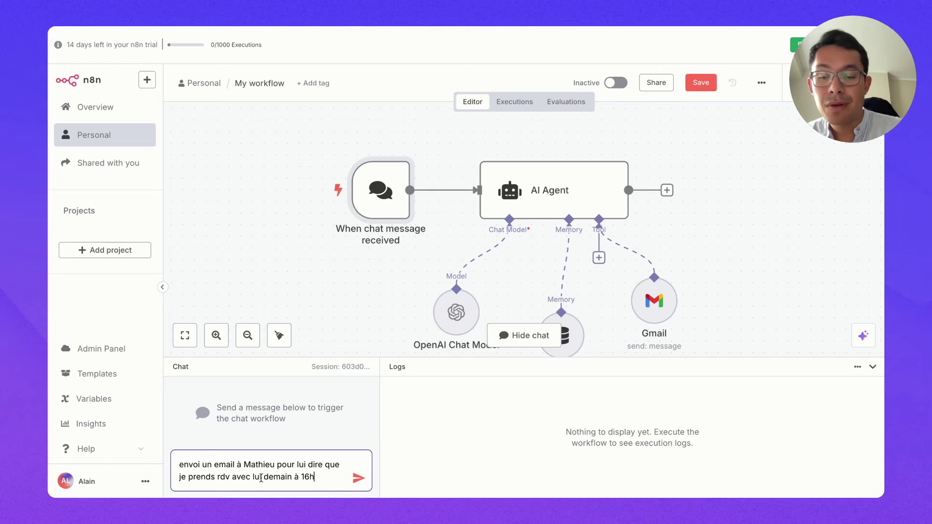
{"action": "left_click", "coordinate": [358, 478]}
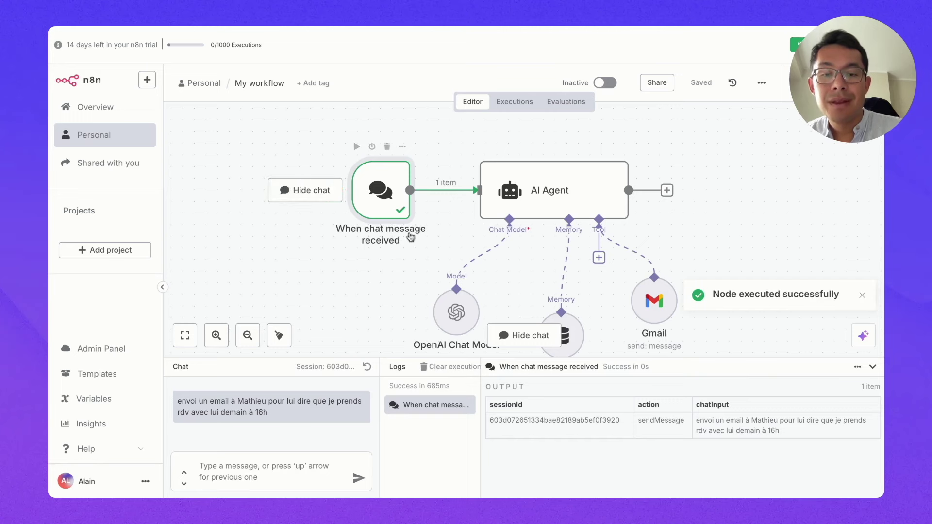
{"action": "scroll", "coordinate": [389, 234], "scroll_direction": "right", "scroll_amount": 3}
{"action": "scroll", "coordinate": [388, 234], "scroll_direction": "down", "scroll_amount": 2}
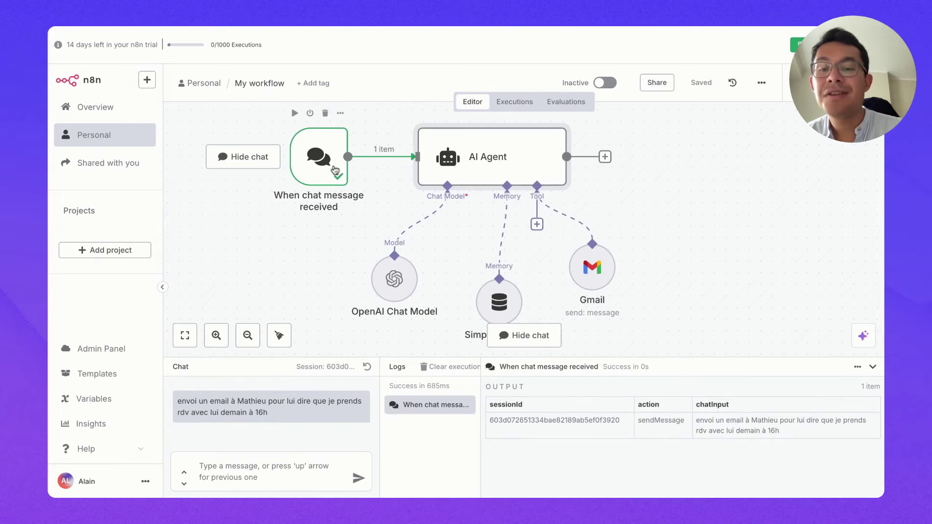
Step: Execute the AI Agent step and review its reply asking for the contact's email address
{"action": "double_click", "coordinate": [516, 158]}
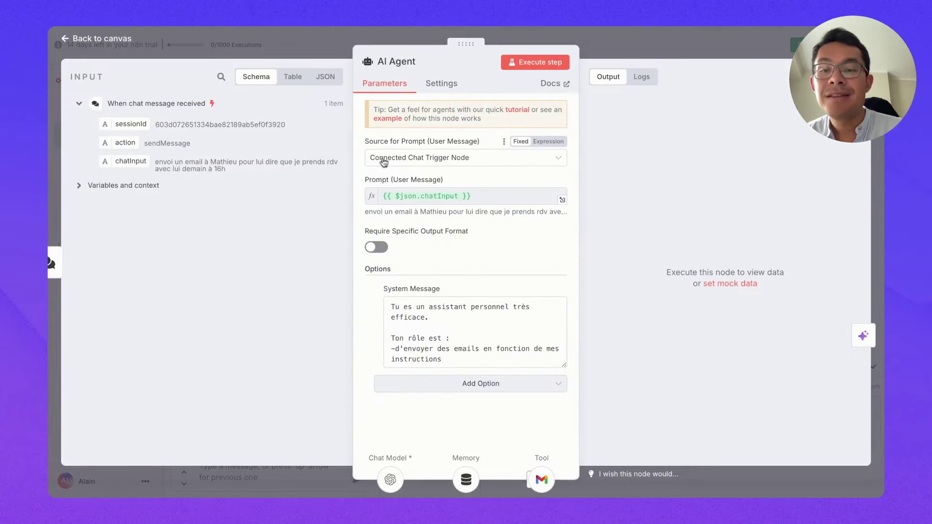
{"action": "left_click", "coordinate": [541, 64]}
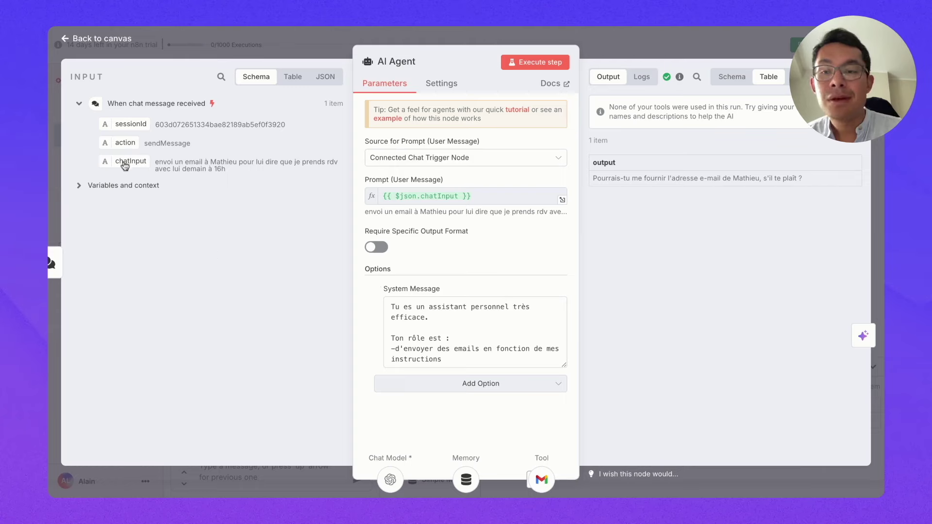
{"action": "left_click", "coordinate": [69, 44]}
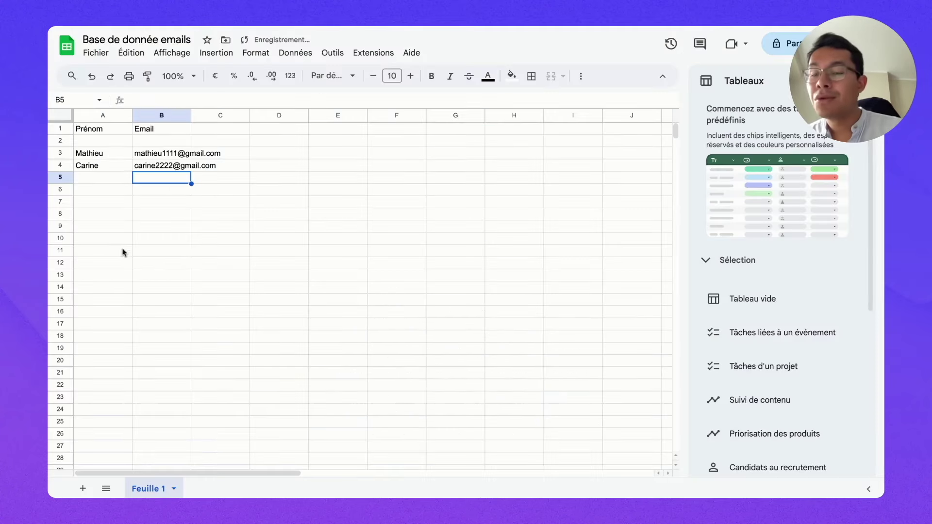
{"action": "left_click", "coordinate": [174, 252]}
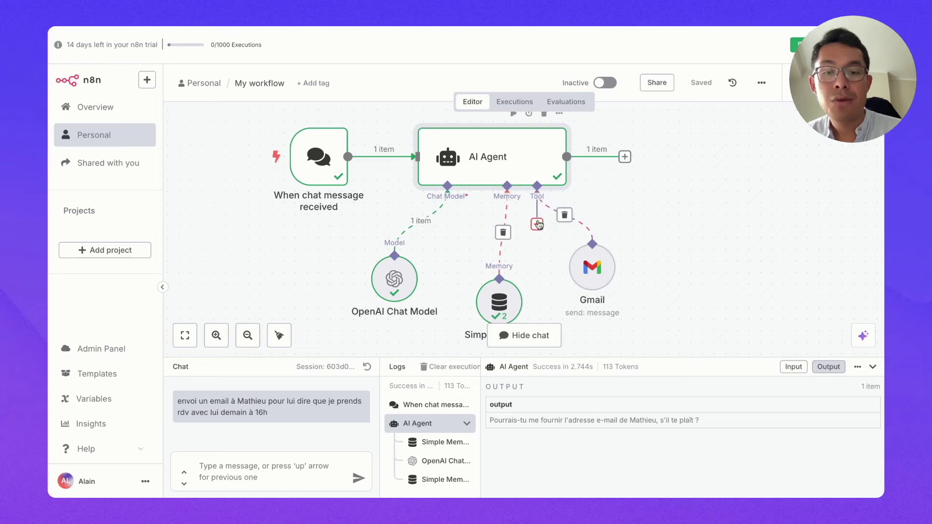
Step: Add a Google Sheets Tool to the AI Agent by searching 'google s'
{"action": "left_click", "coordinate": [536, 225]}
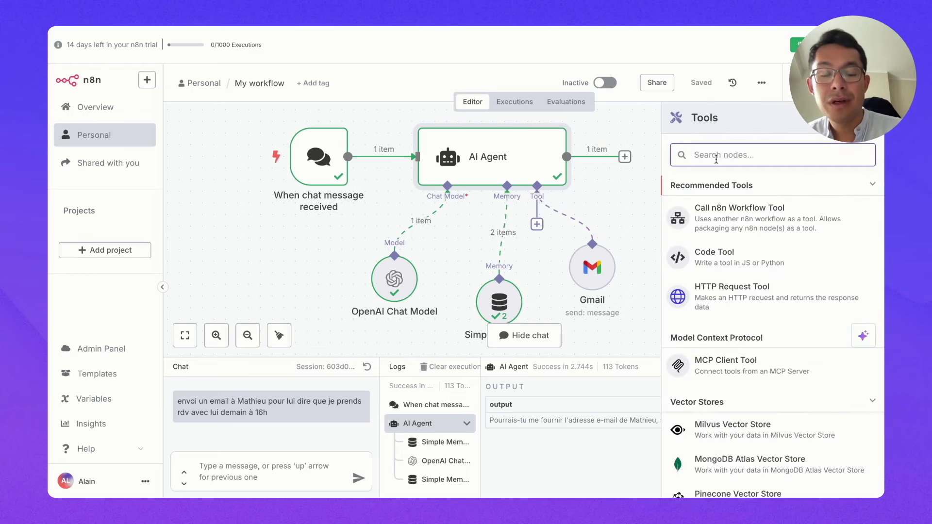
{"action": "type", "text": "google s"}
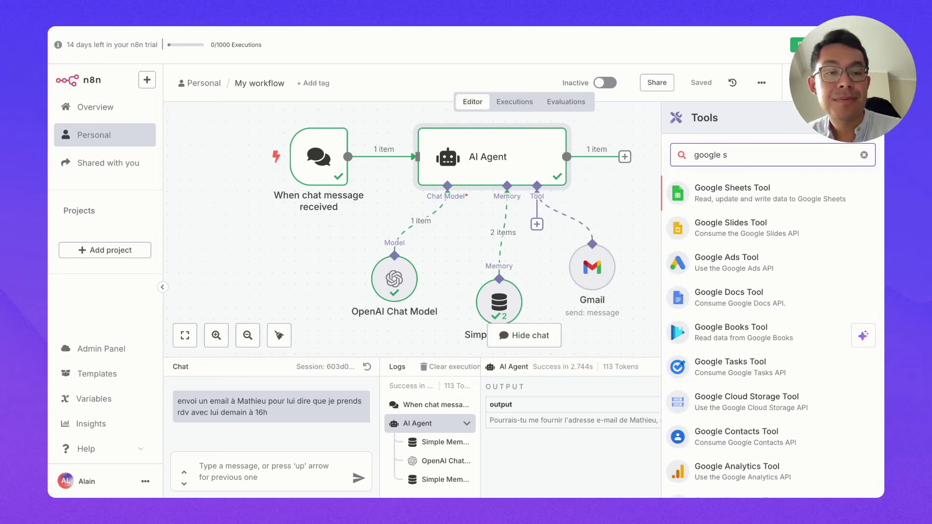
{"action": "key", "text": "Return"}
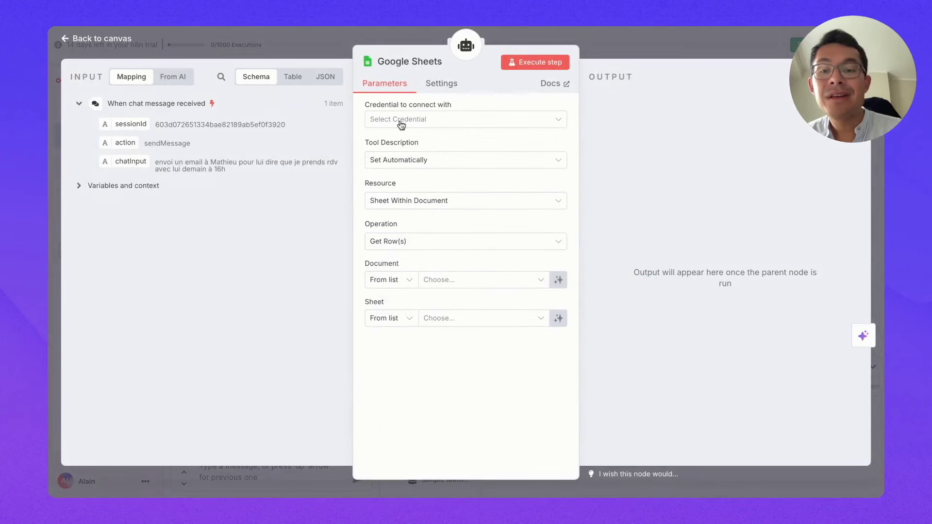
{"action": "left_click", "coordinate": [737, 25]}
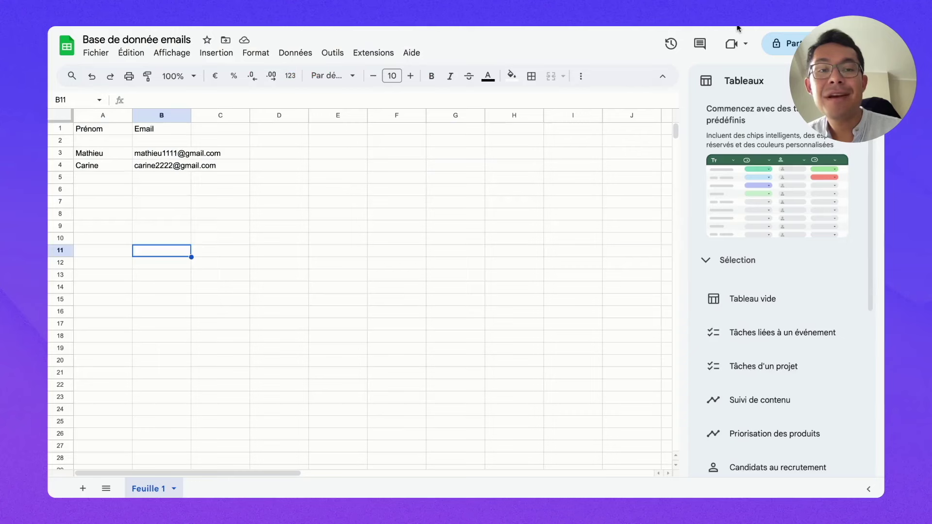
{"action": "left_click", "coordinate": [634, 26]}
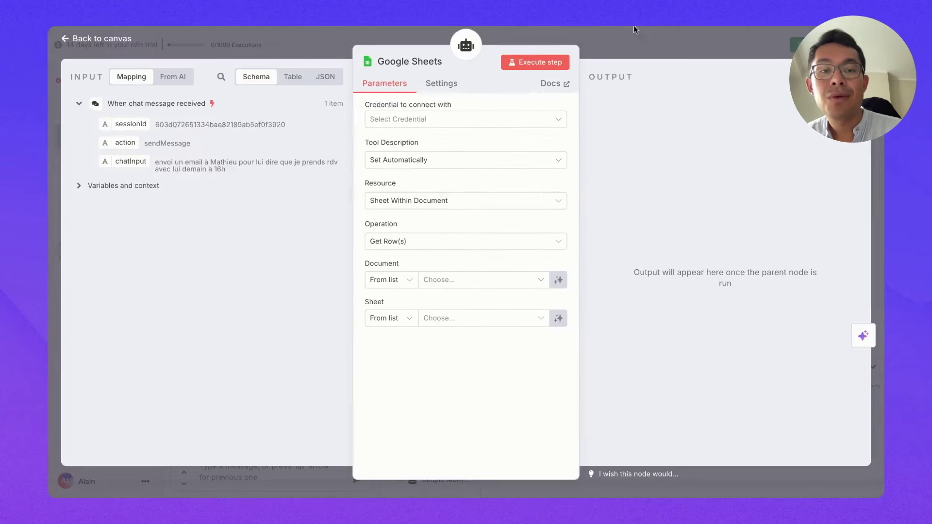
Step: Create and connect a new Google Sheets OAuth2 credential via Google sign-in
{"action": "left_click", "coordinate": [437, 119]}
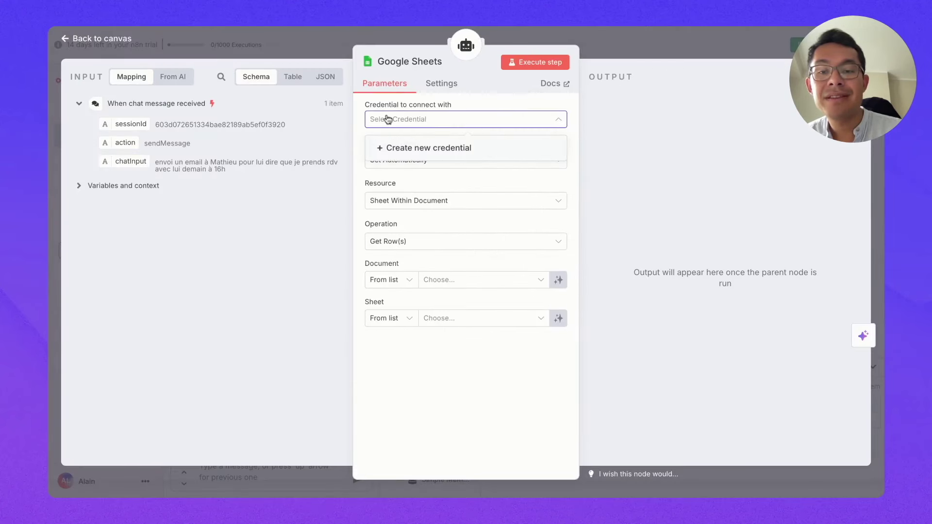
{"action": "left_click", "coordinate": [414, 153]}
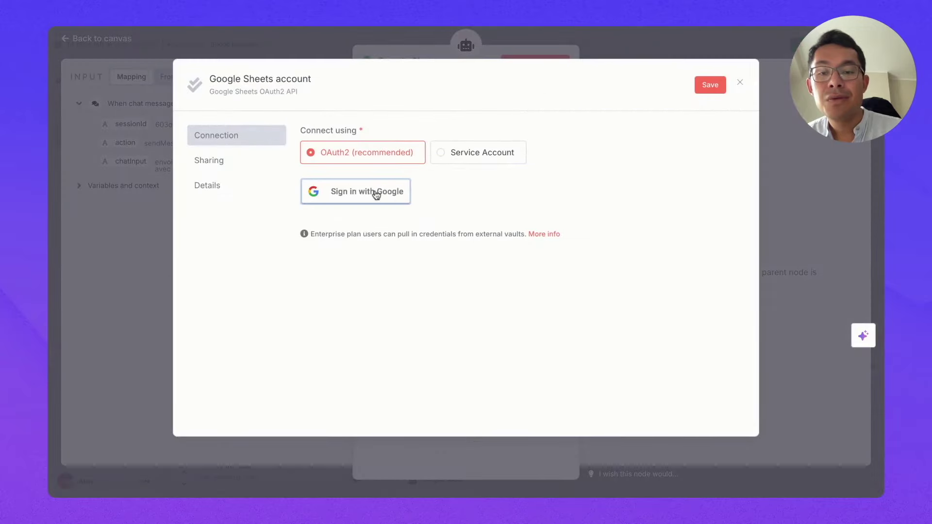
{"action": "left_click", "coordinate": [344, 192]}
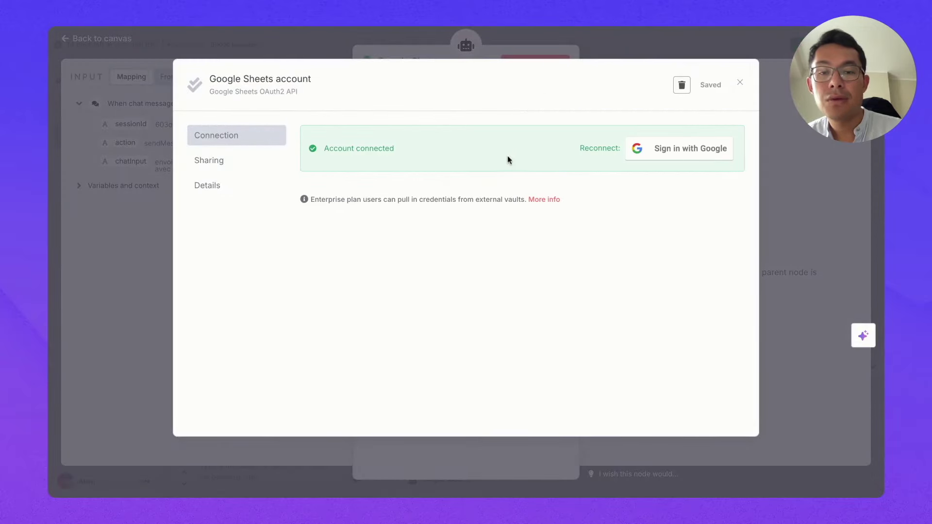
{"action": "left_click", "coordinate": [740, 82]}
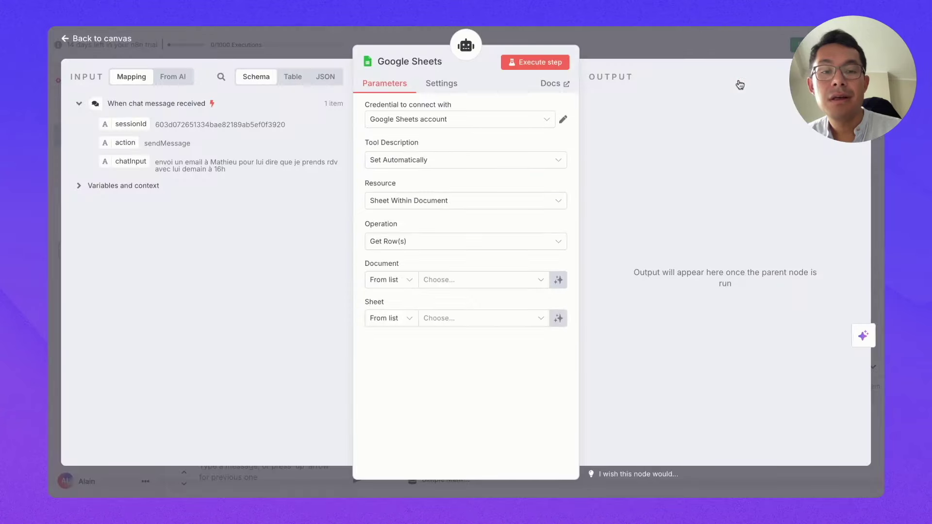
Step: Keep the tool description automatic and select document 'Base de donnée emails', sheet 'Feuille 1'
{"action": "left_click", "coordinate": [389, 162]}
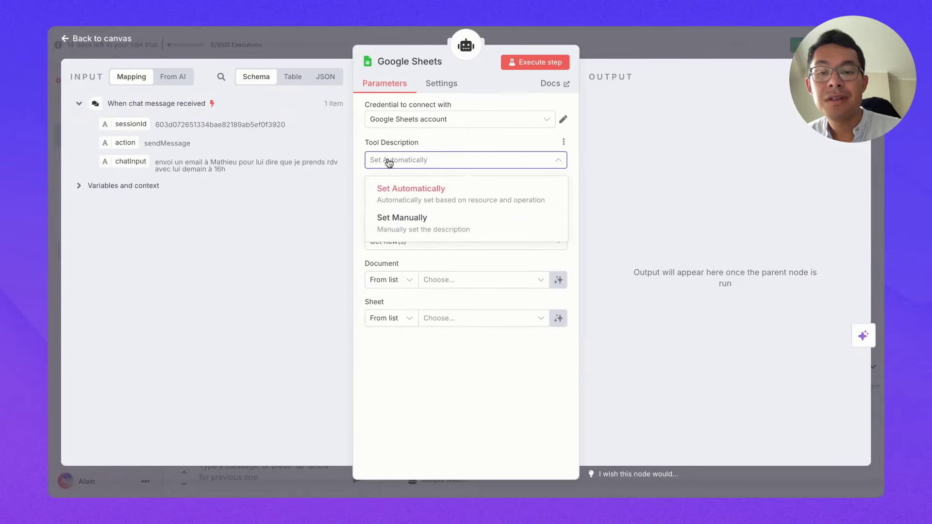
{"action": "left_click", "coordinate": [367, 188]}
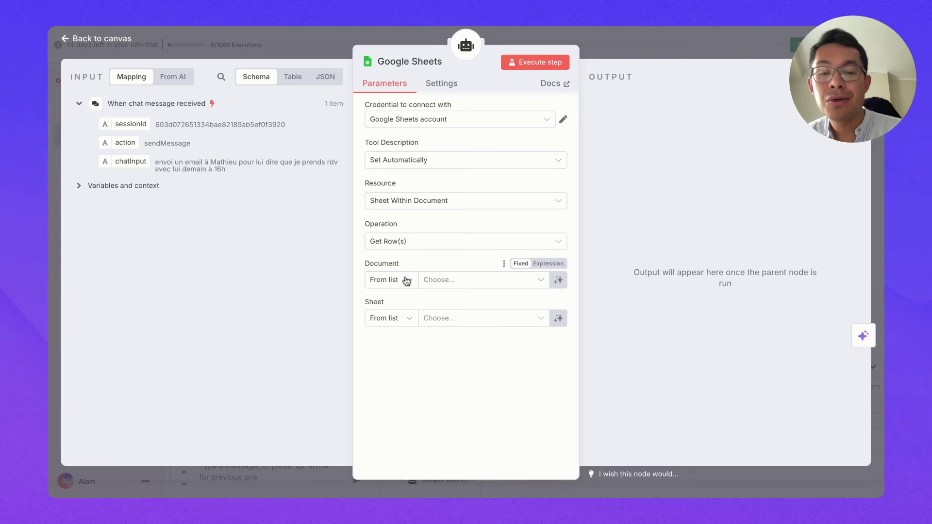
{"action": "left_click", "coordinate": [428, 280]}
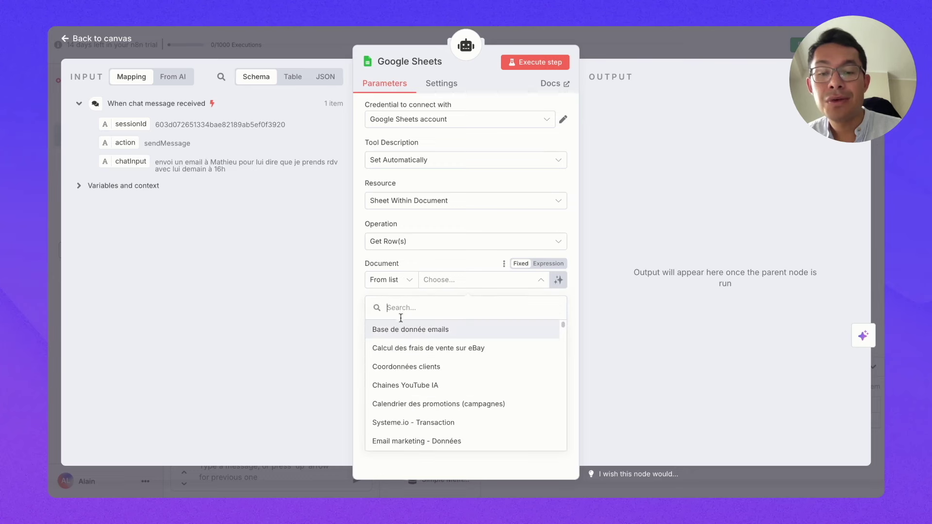
{"action": "left_click", "coordinate": [400, 330]}
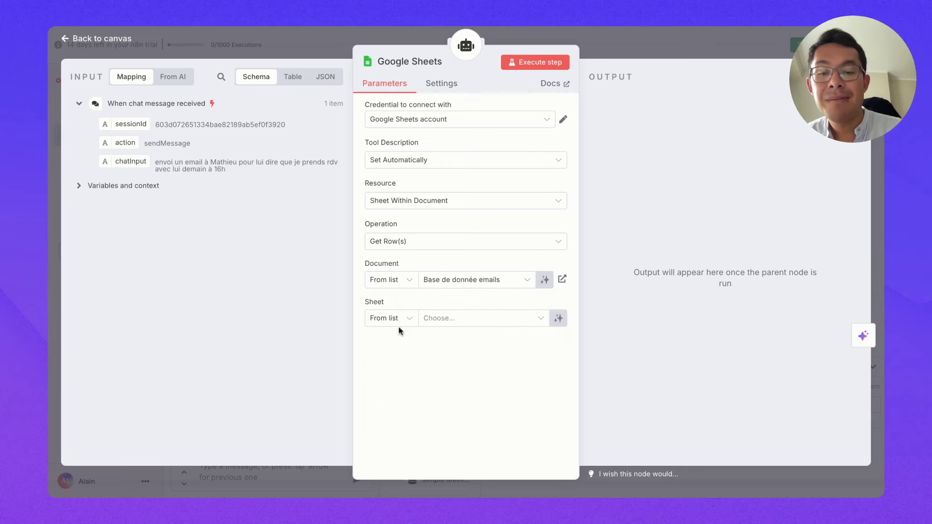
{"action": "left_click", "coordinate": [434, 322]}
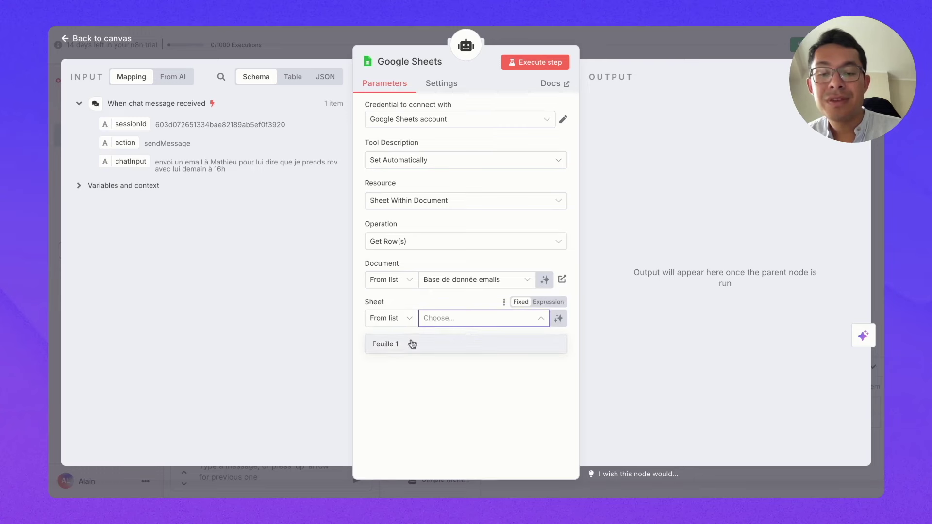
{"action": "left_click", "coordinate": [412, 344]}
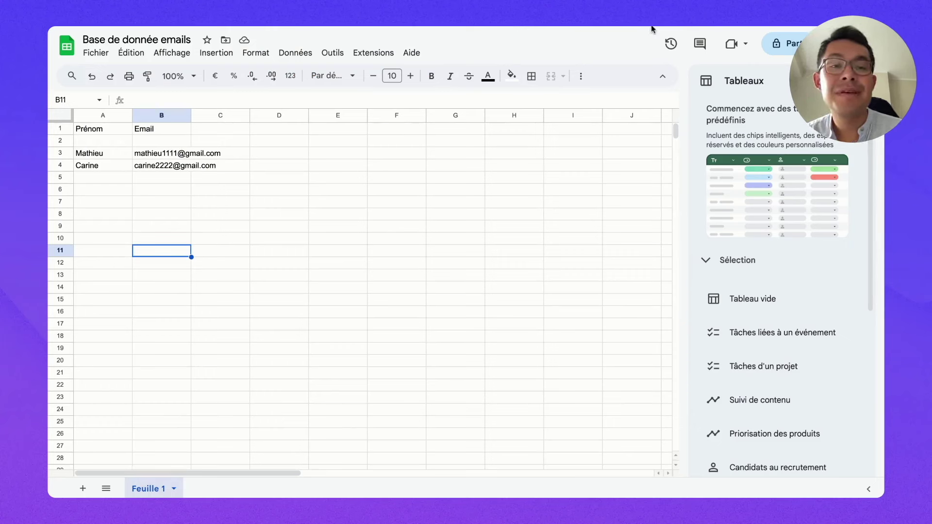
{"action": "key", "text": "ctrl+Tab"}
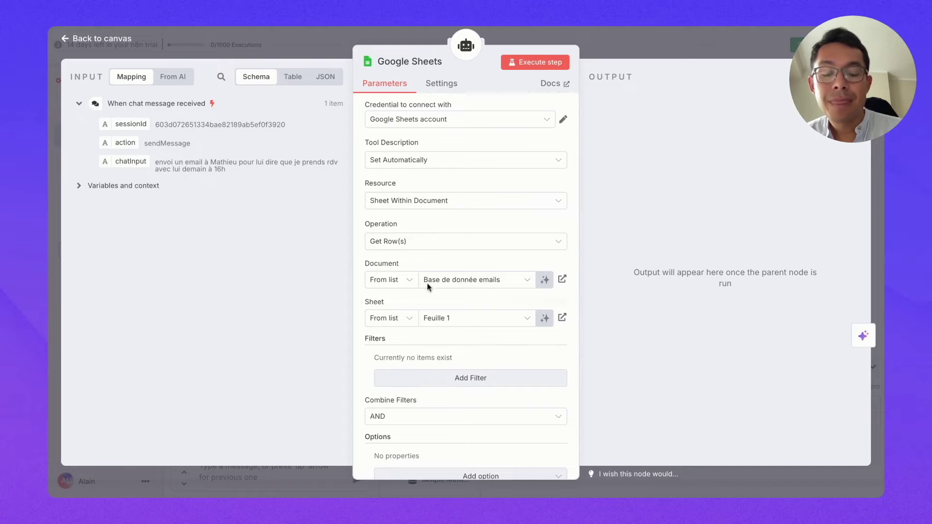
Step: Paste the earlier email request back into the chat, resend it, and open the AI Agent node
{"action": "left_click", "coordinate": [66, 39]}
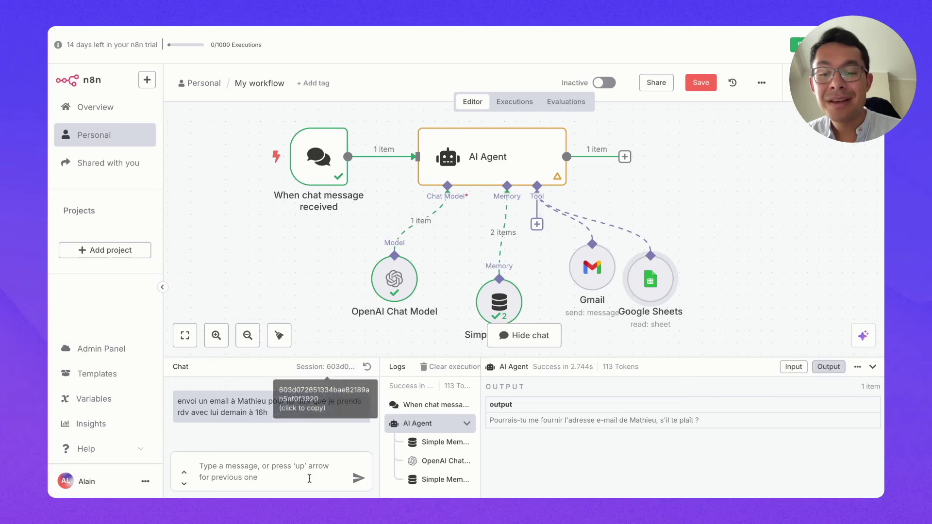
{"action": "triple_click", "coordinate": [285, 417]}
{"action": "key", "text": "ctrl+c"}
{"action": "left_click", "coordinate": [247, 469]}
{"action": "key", "text": "ctrl+v"}
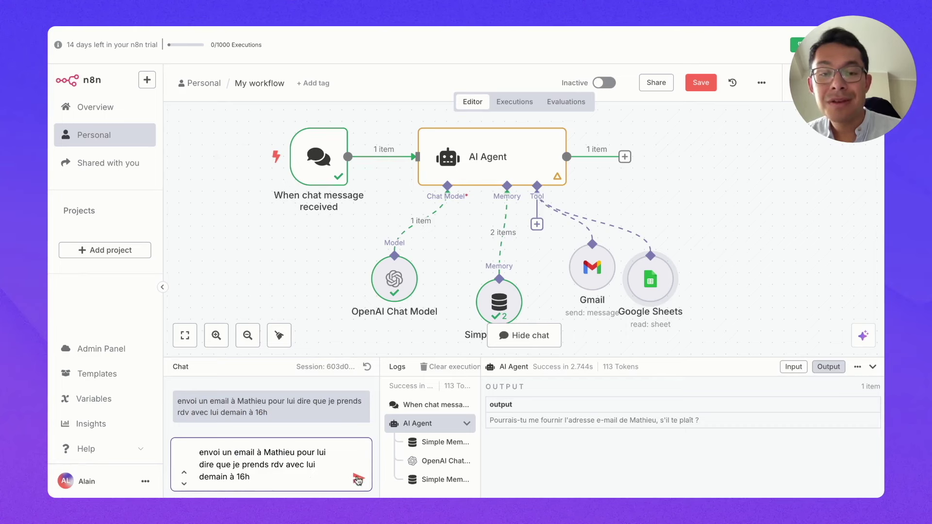
{"action": "left_click", "coordinate": [358, 480]}
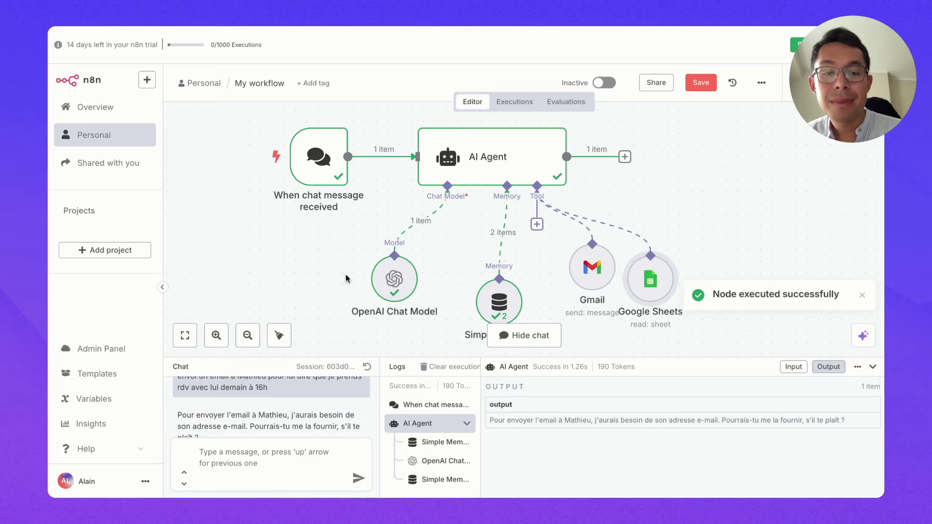
{"action": "mouse_move", "coordinate": [498, 238]}
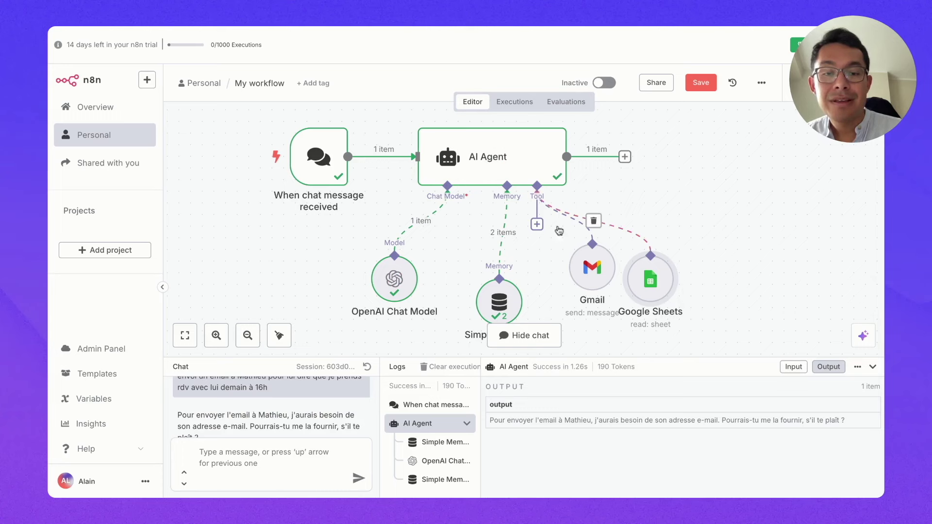
{"action": "double_click", "coordinate": [520, 153]}
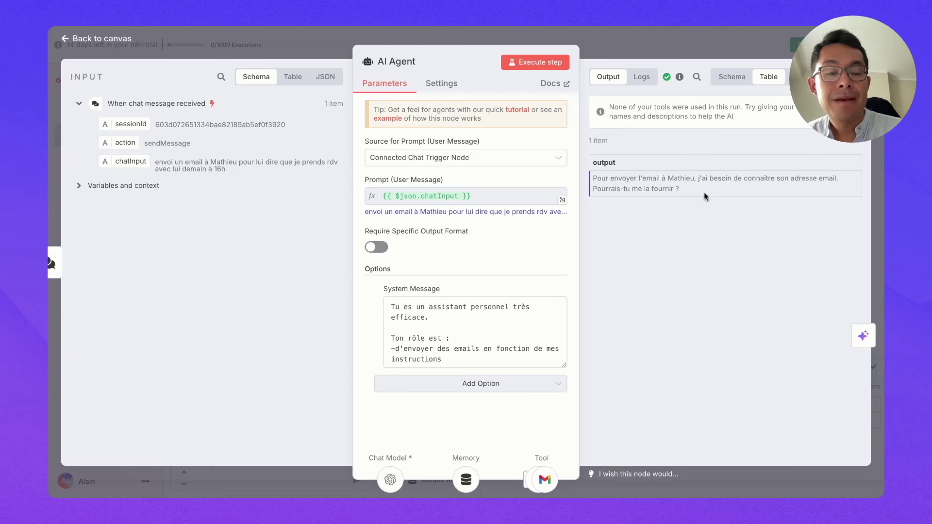
Step: Add a system-message line telling the agent to find recipients in the attached Google Sheet, then rerun the agent
{"action": "left_click", "coordinate": [477, 360]}
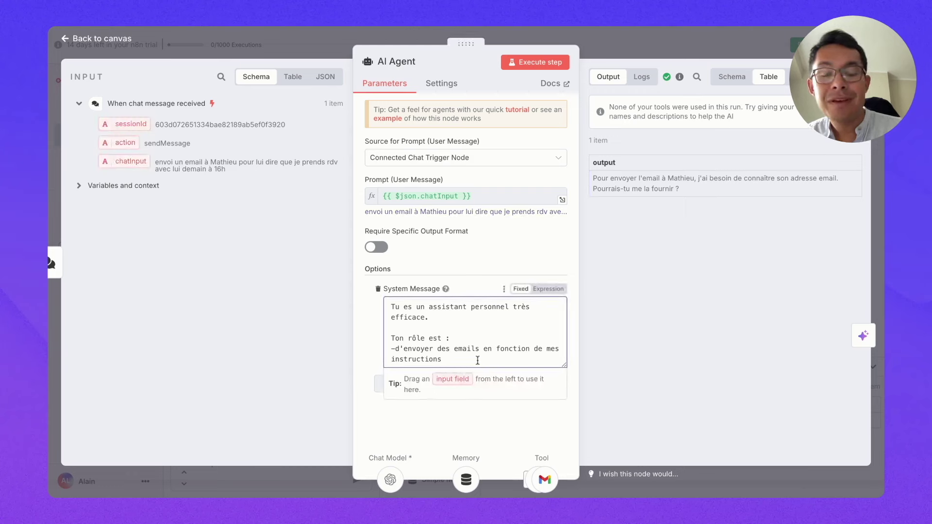
{"action": "left_click", "coordinate": [372, 314]}
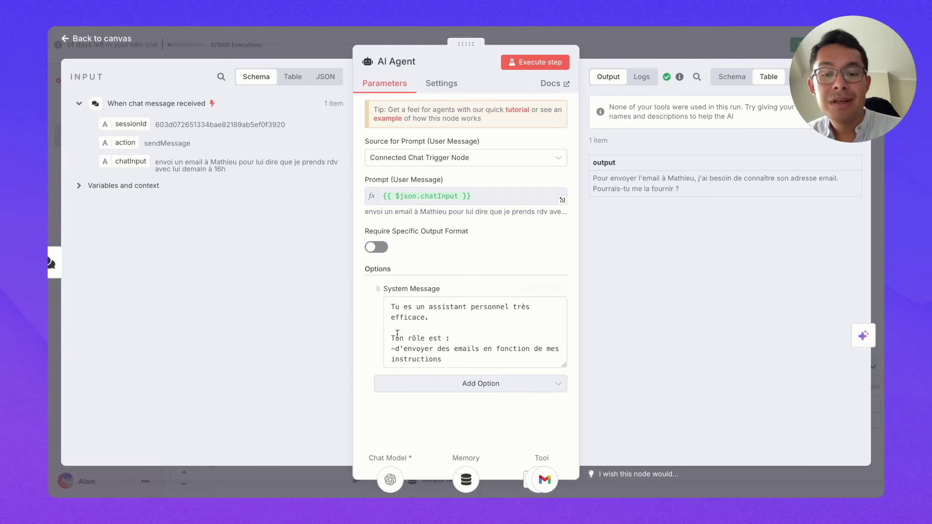
{"action": "left_click", "coordinate": [448, 356]}
{"action": "key", "text": "Return"}
{"action": "key", "text": "Return"}
{"action": "type", "text": "Pour trouver l'adresse email du"}
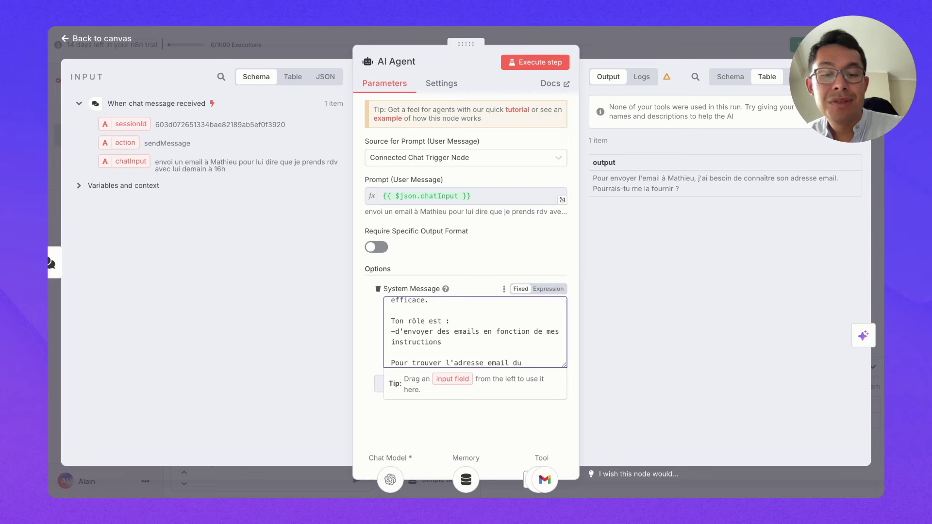
{"action": "type", "text": "destinataire, base-toi"}
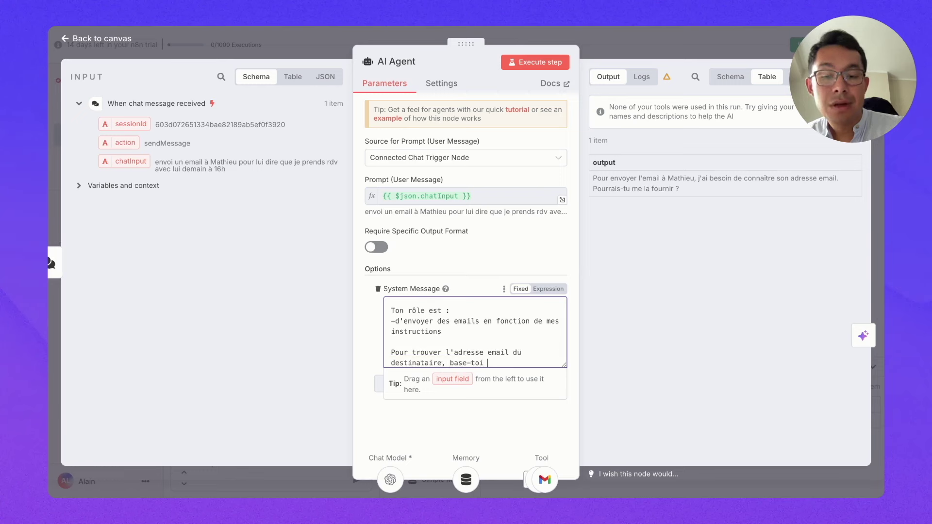
{"action": "type", "text": " sur le fichier Google Sheets qui est attaché."}
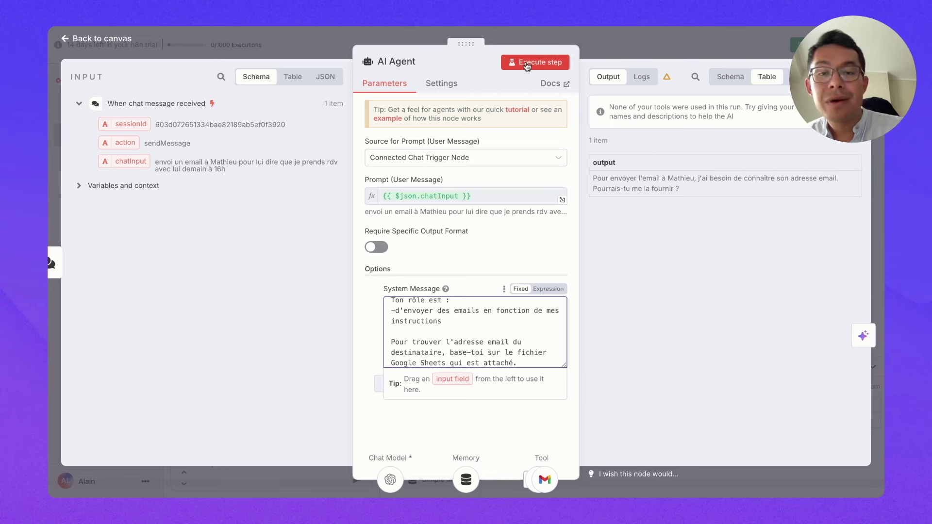
{"action": "left_click", "coordinate": [527, 65]}
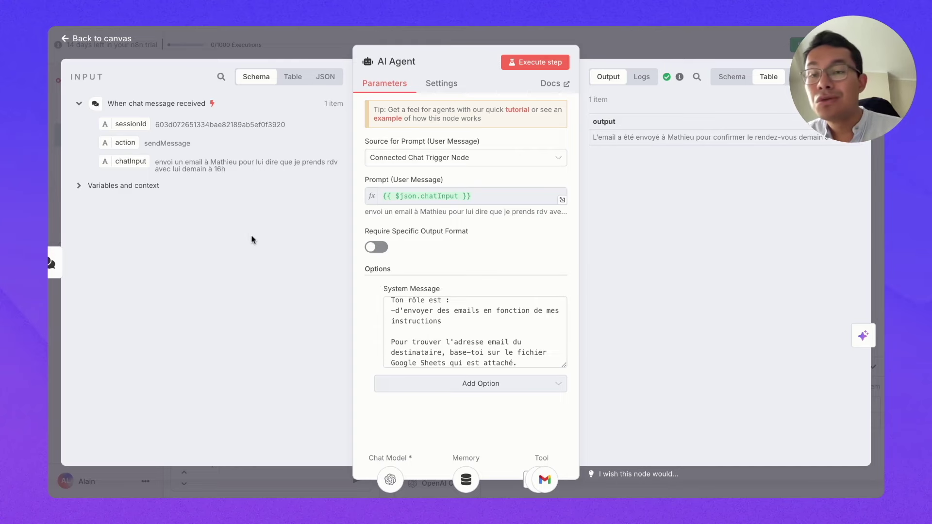
{"action": "left_click", "coordinate": [78, 41]}
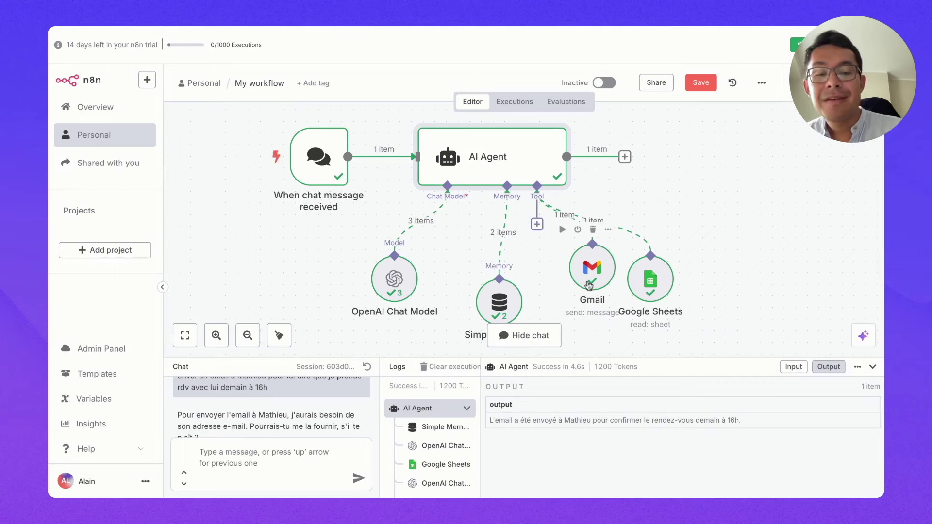
Step: Review the recipient address and subject the agent passed to the Gmail tool
{"action": "double_click", "coordinate": [593, 266]}
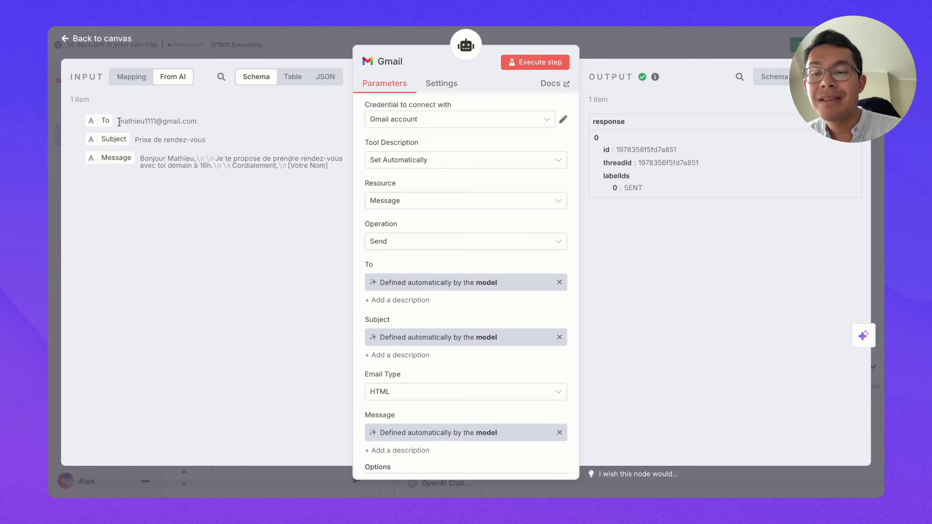
{"action": "left_click_drag", "start_coordinate": [119, 122], "coordinate": [196, 121]}
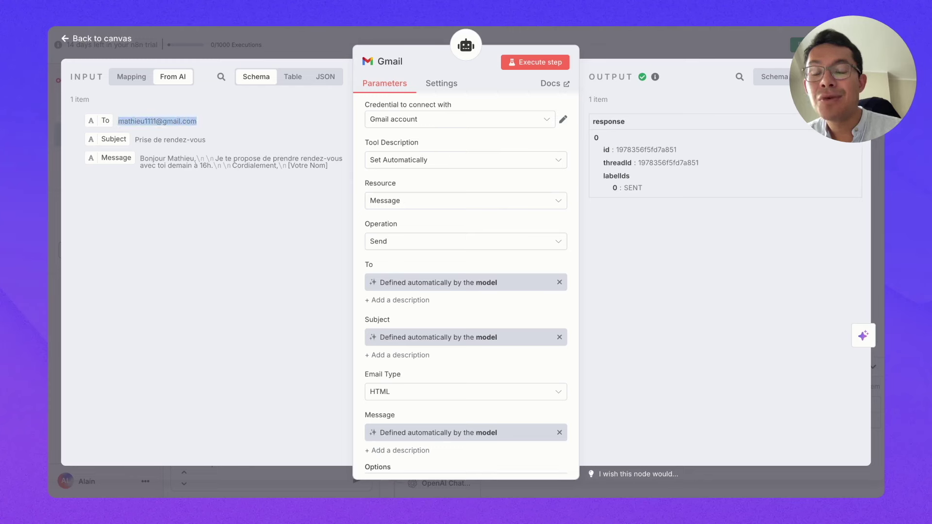
{"action": "left_click", "coordinate": [198, 122]}
{"action": "left_click_drag", "start_coordinate": [191, 122], "coordinate": [124, 121]}
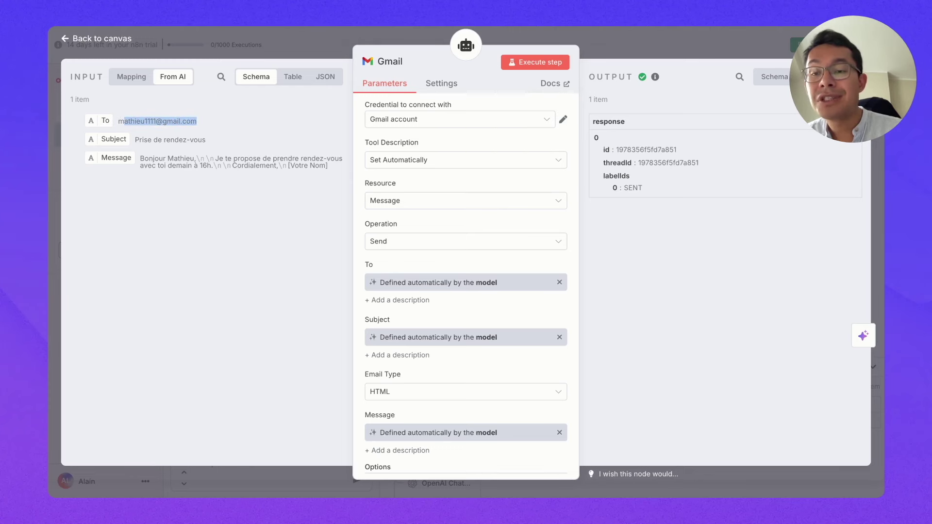
{"action": "left_click", "coordinate": [120, 122]}
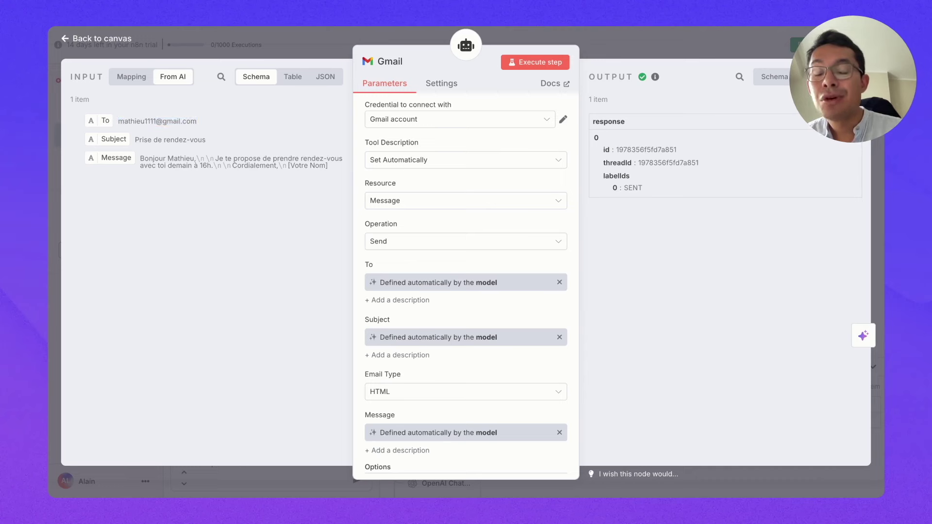
{"action": "left_click_drag", "start_coordinate": [128, 121], "coordinate": [186, 122]}
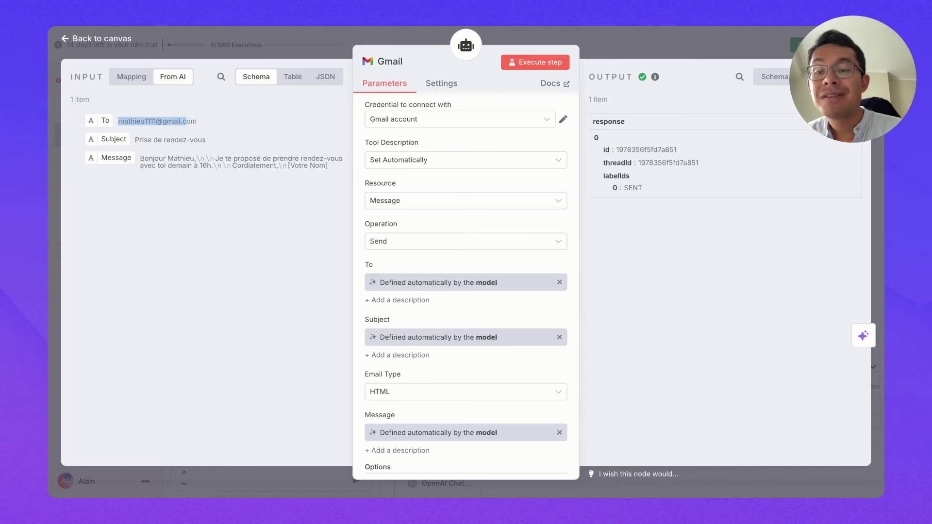
{"action": "left_click", "coordinate": [201, 125]}
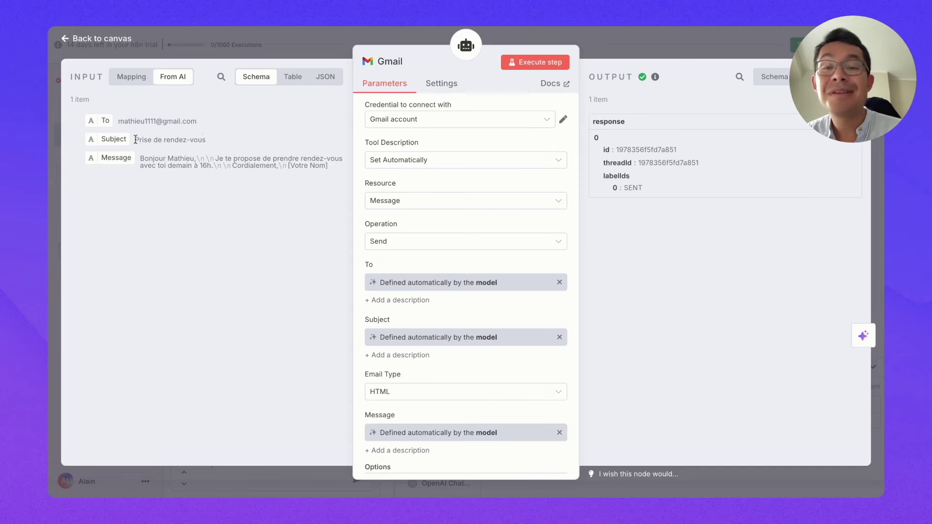
{"action": "left_click_drag", "start_coordinate": [136, 140], "coordinate": [214, 145]}
{"action": "left_click", "coordinate": [195, 156]}
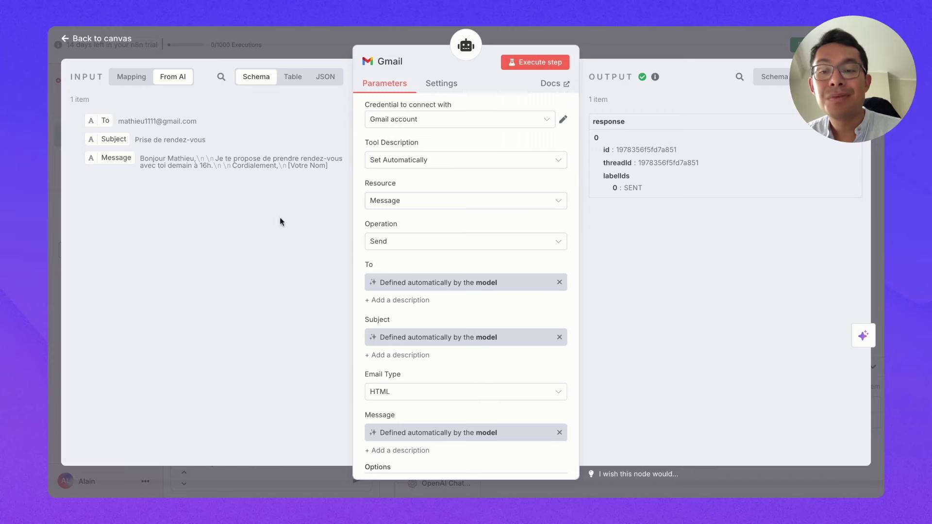
{"action": "left_click_drag", "start_coordinate": [207, 122], "coordinate": [118, 120]}
Step: Check the e-mail address the Google Sheets tool found, then switch to the emails spreadsheet
{"action": "left_click", "coordinate": [70, 44]}
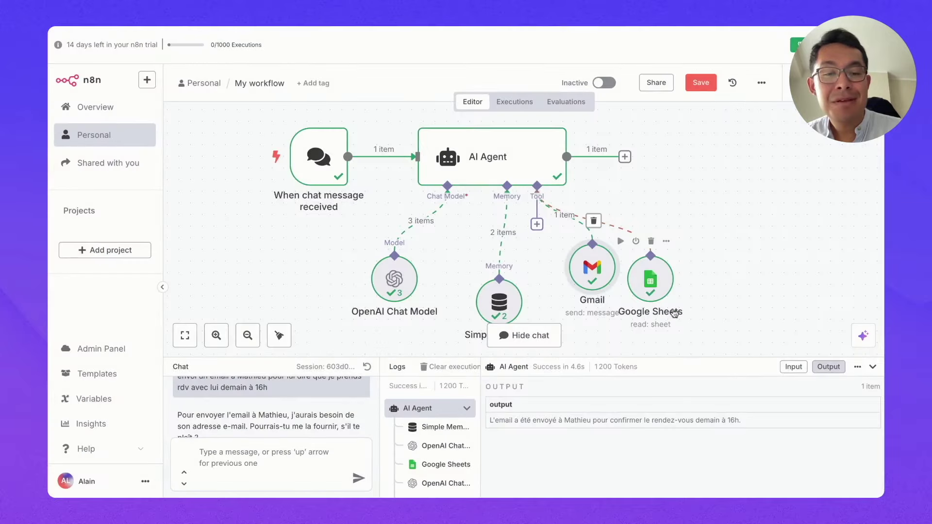
{"action": "double_click", "coordinate": [648, 282]}
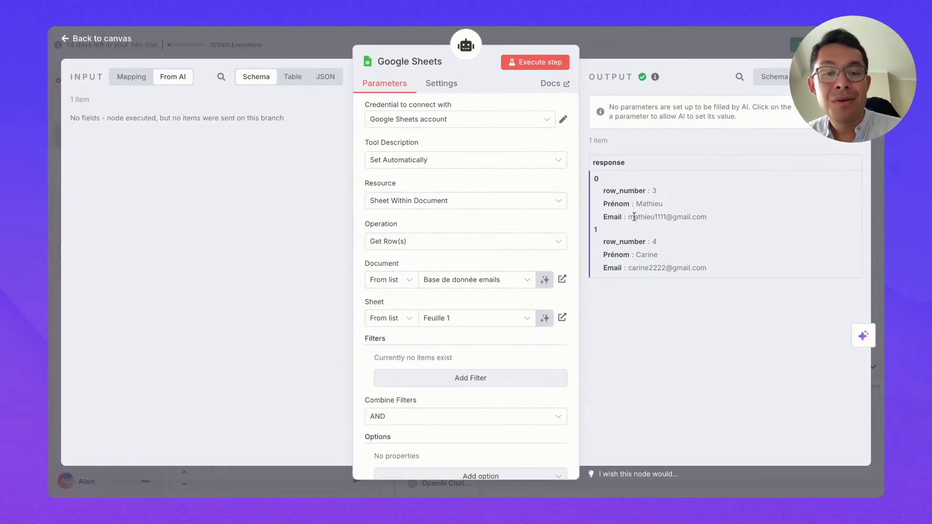
{"action": "left_click_drag", "start_coordinate": [629, 219], "coordinate": [708, 217]}
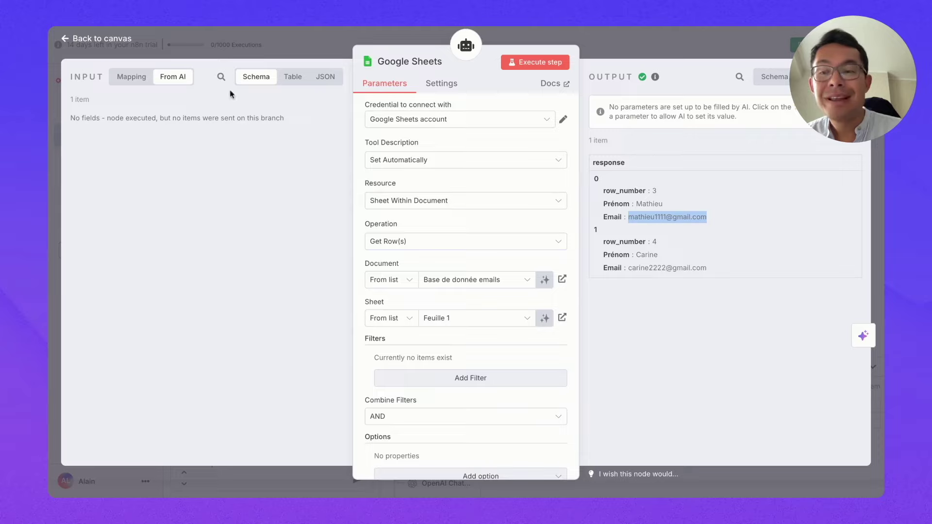
{"action": "left_click", "coordinate": [66, 39]}
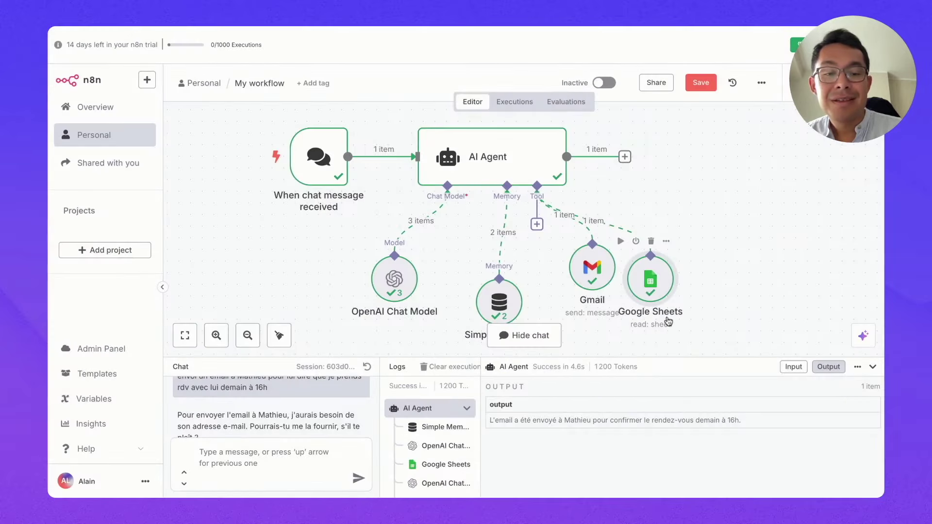
{"action": "double_click", "coordinate": [592, 266]}
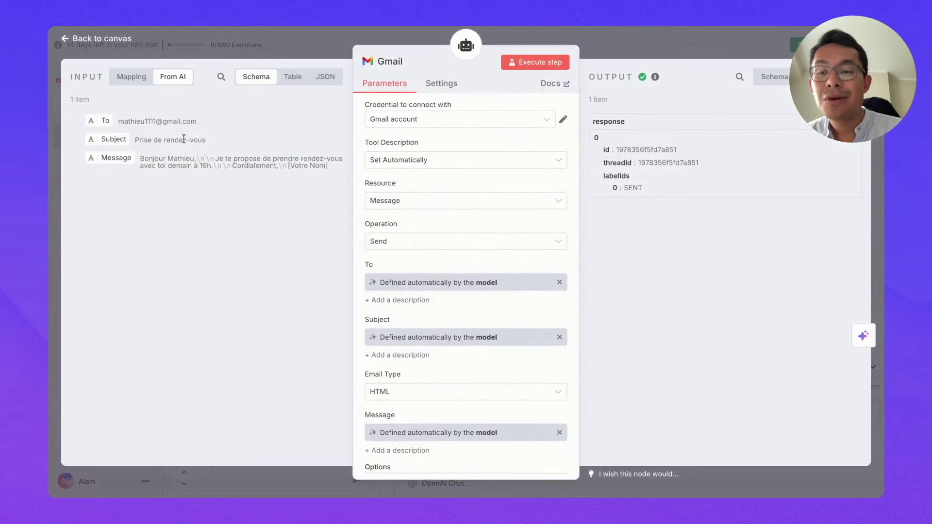
{"action": "left_click", "coordinate": [67, 46]}
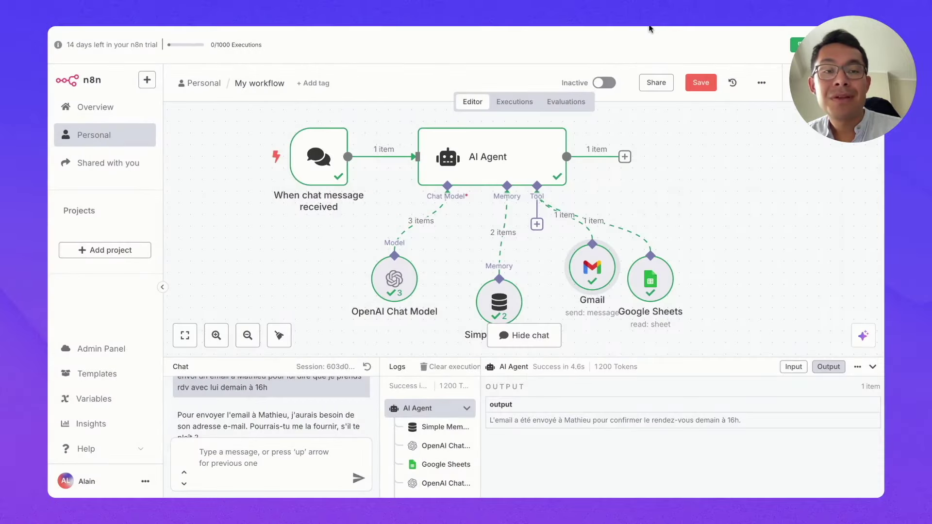
{"action": "left_click", "coordinate": [649, 27]}
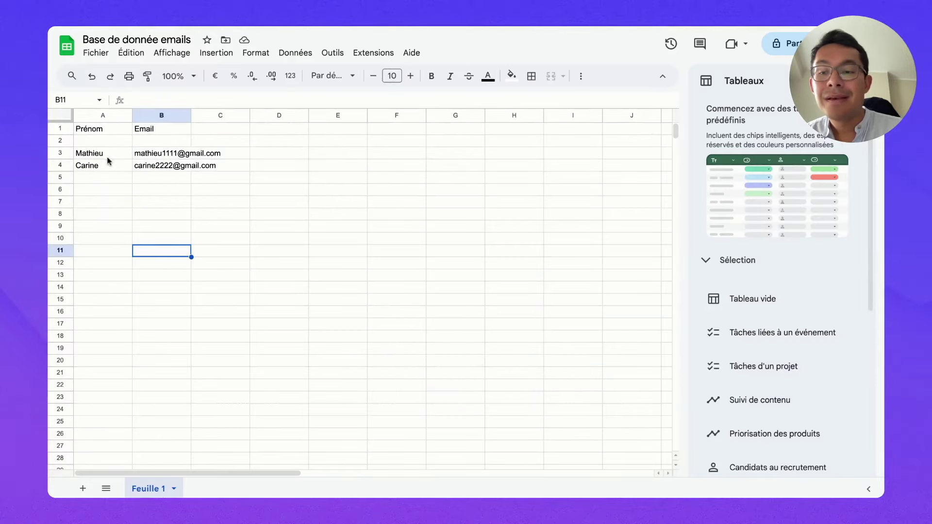
Step: Enter a new contact's first name in A5 and e-mail address in B5
{"action": "left_click", "coordinate": [104, 182]}
{"action": "type", "text": "Jérôme"}
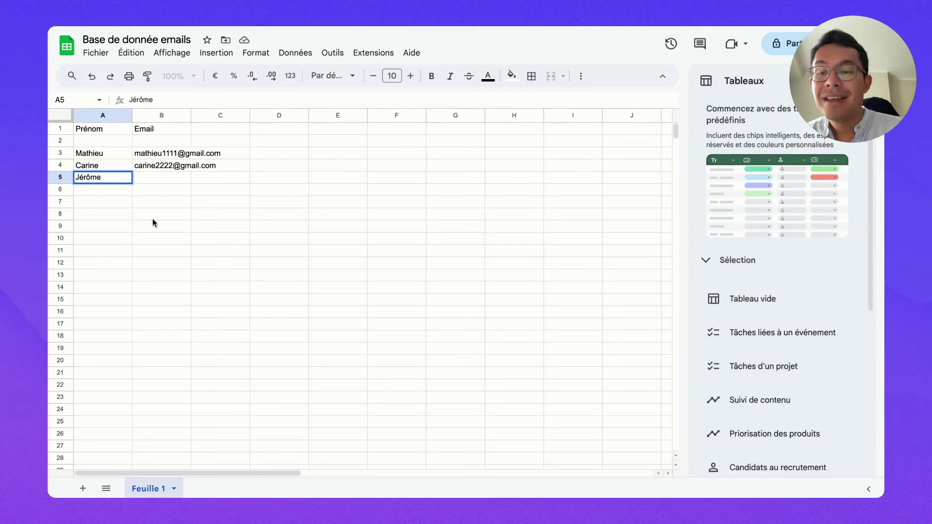
{"action": "left_click", "coordinate": [153, 221]}
{"action": "left_click", "coordinate": [159, 183]}
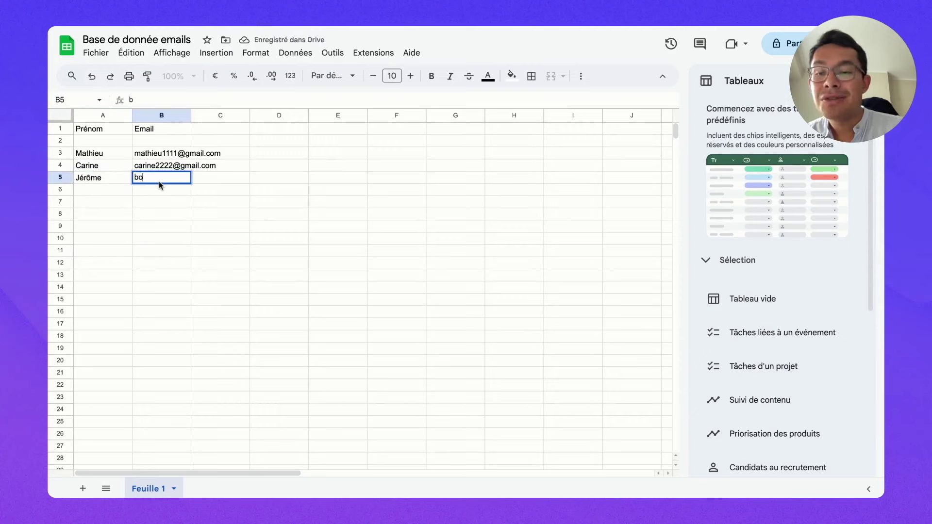
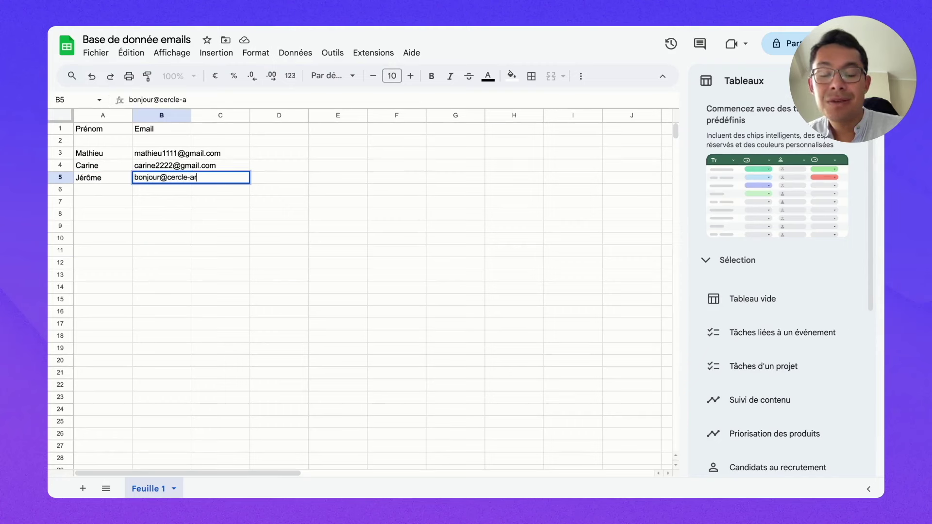
{"action": "left_click", "coordinate": [176, 228]}
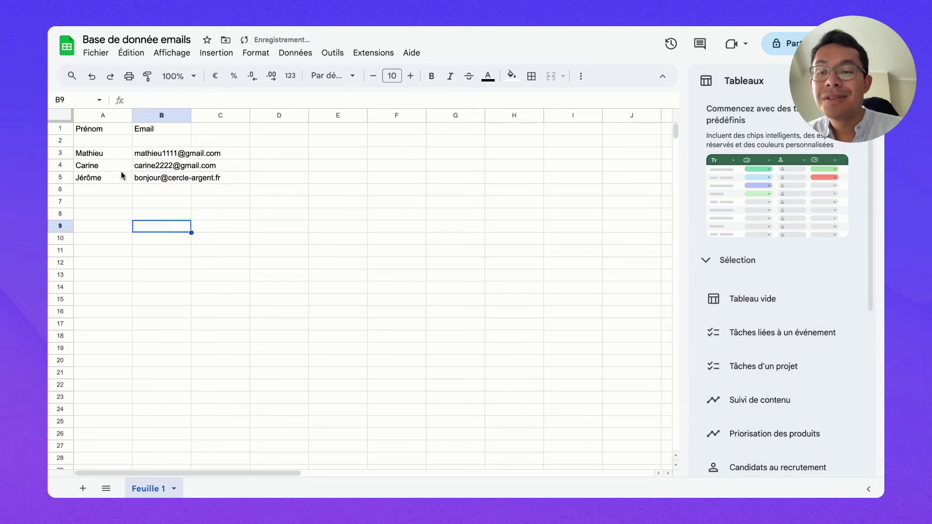
Step: Verify the new A5 and B5 entries and return to the n8n chat box
{"action": "left_click", "coordinate": [105, 183]}
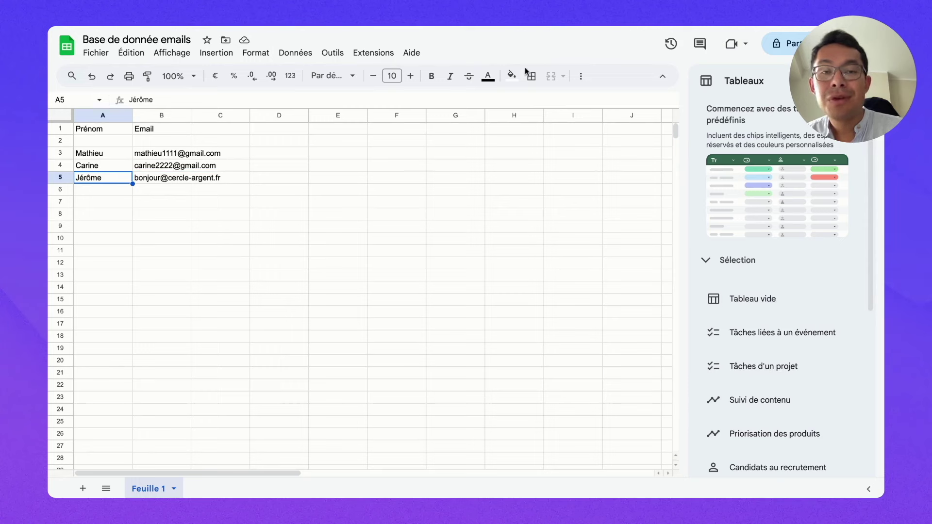
{"action": "left_click", "coordinate": [148, 179]}
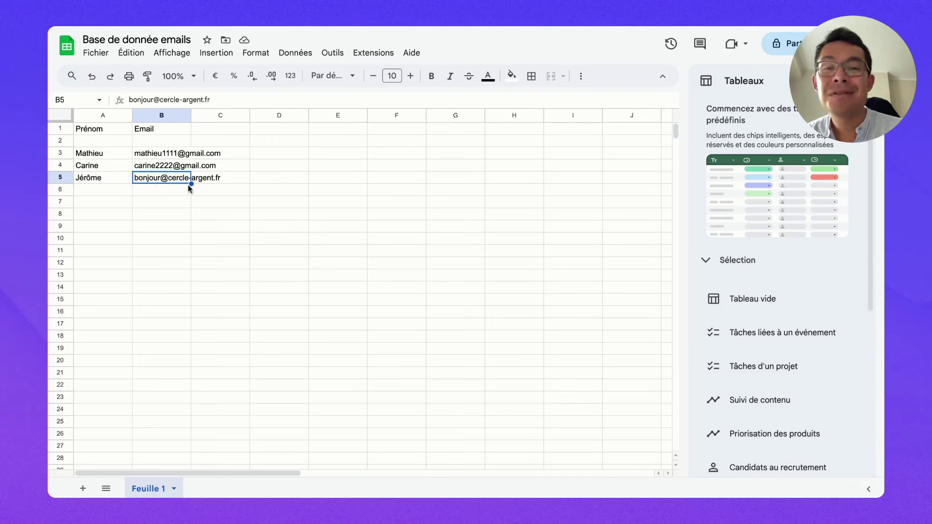
{"action": "left_click", "coordinate": [654, 28]}
{"action": "left_click", "coordinate": [245, 457]}
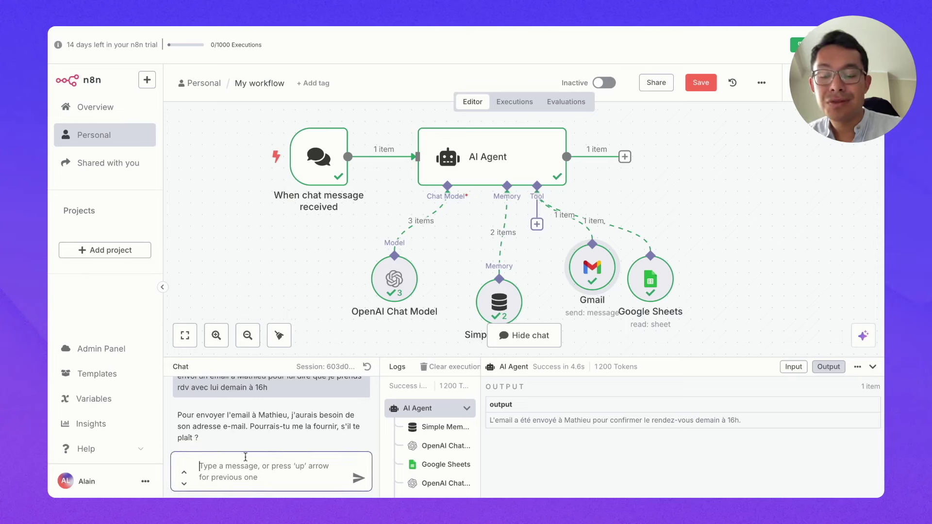
Step: Ask the agent in French to email the new contact about lunch at a restaurant tomorrow at noon
{"action": "type", "text": "envoie un email à Jérôme pou"}
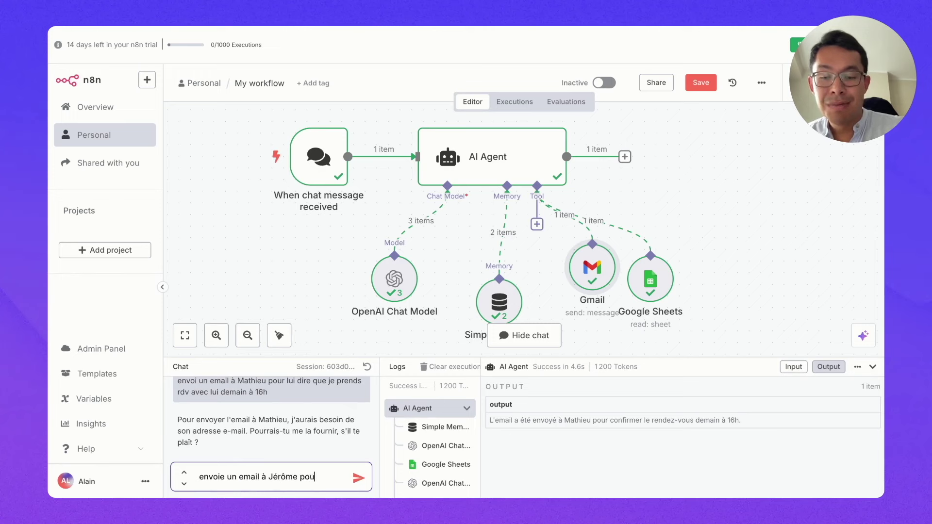
{"action": "type", "text": "i demander s'il est dispo dema"}
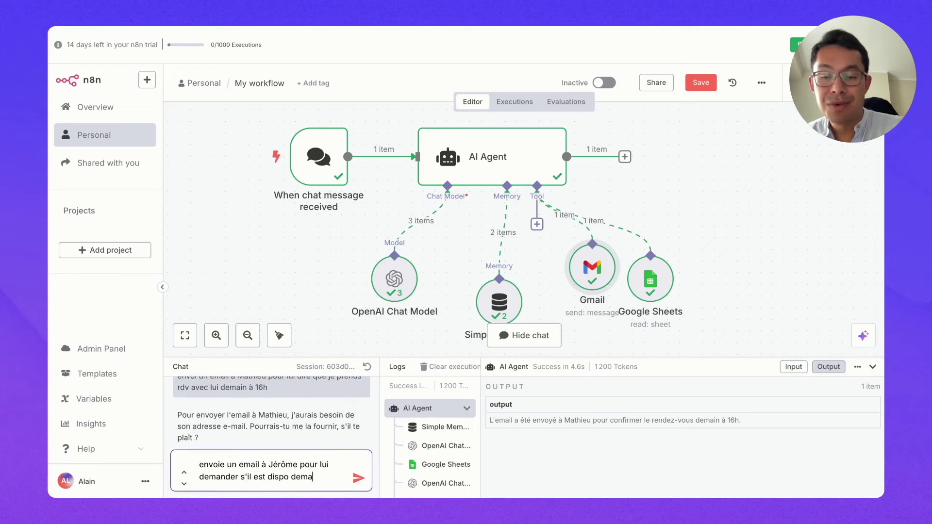
{"action": "key", "text": "BackSpace"}
{"action": "key", "text": "BackSpace"}
{"action": "key", "text": "BackSpace"}
{"action": "type", "text": "midi pour manger au restaurant"}
{"action": "key", "text": "Return"}
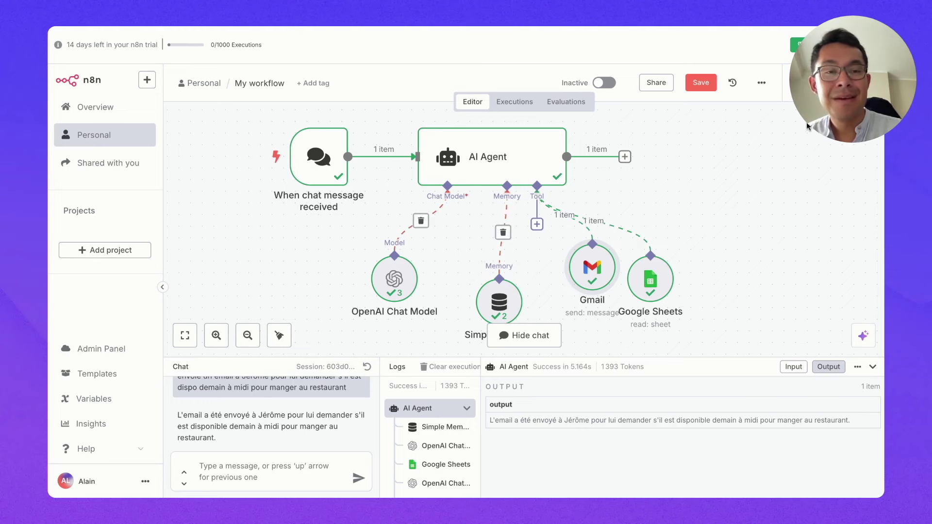
{"action": "mouse_move", "coordinate": [275, 114]}
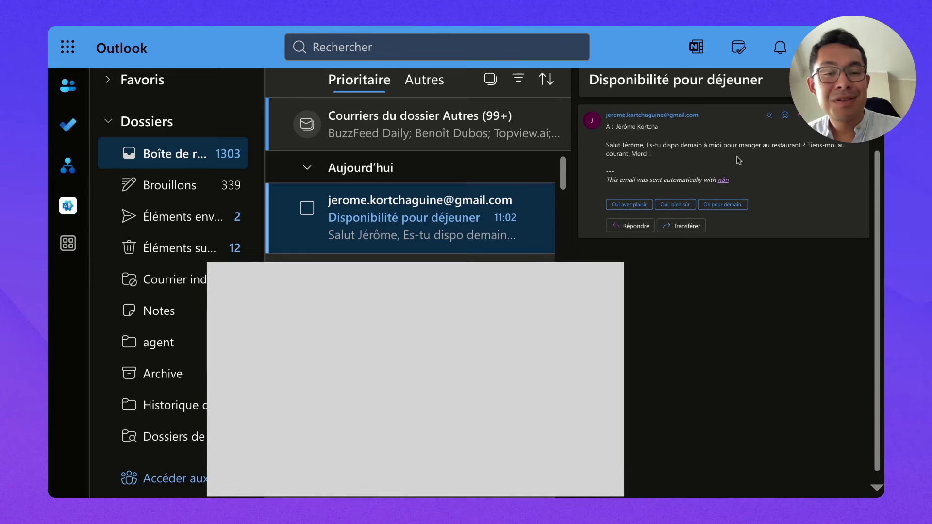
Step: Highlight the 'Disponibilité pour déjeuner' email's body text and its n8n attribution footer
{"action": "left_click_drag", "start_coordinate": [658, 156], "coordinate": [606, 144]}
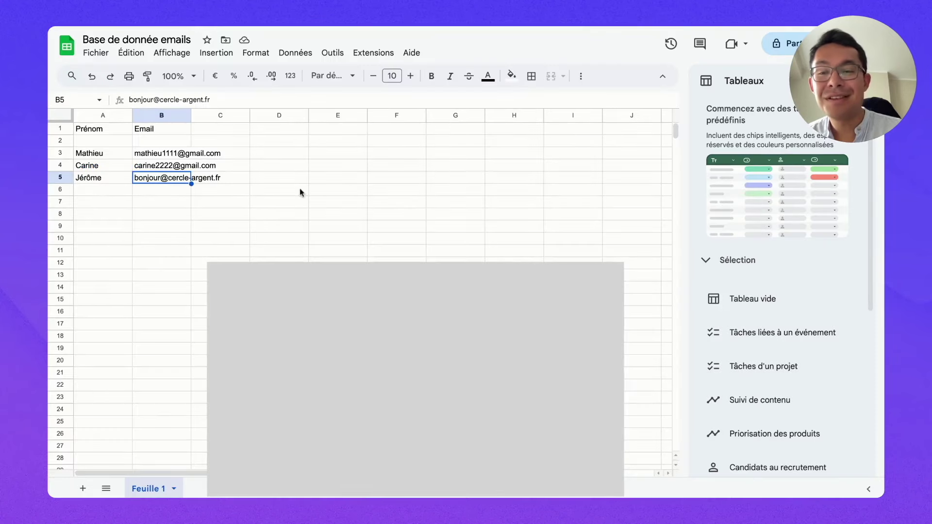
{"action": "left_click", "coordinate": [156, 192]}
{"action": "left_click", "coordinate": [164, 177]}
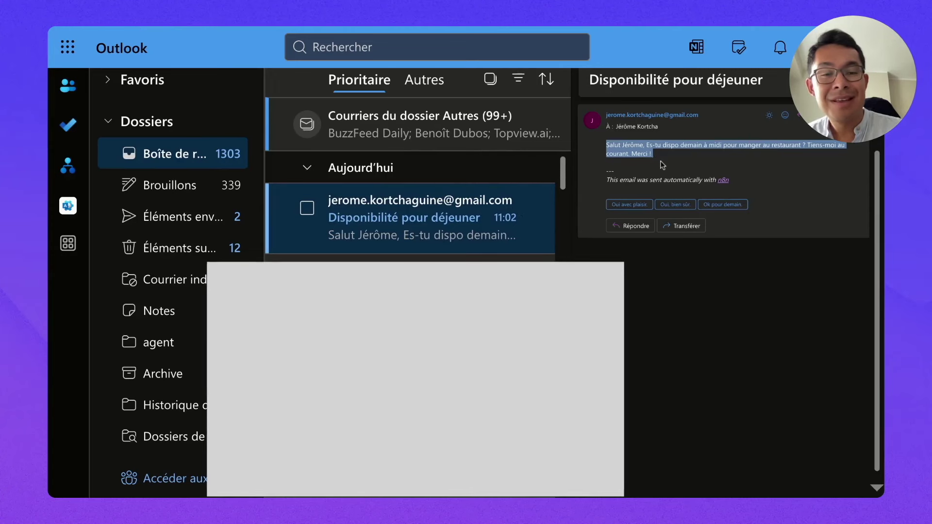
{"action": "left_click_drag", "start_coordinate": [608, 179], "coordinate": [729, 181]}
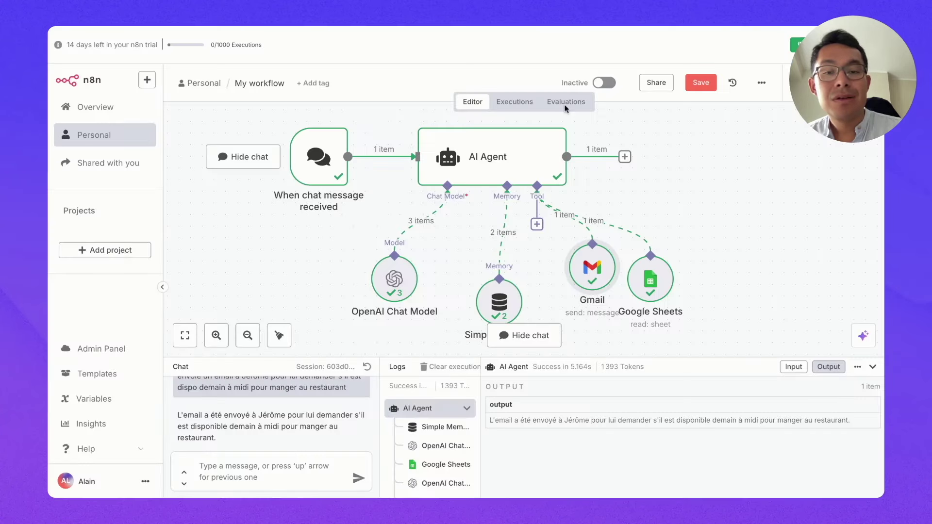
Step: Add the Gmail tool's Append n8n Attribution option and switch it off
{"action": "double_click", "coordinate": [589, 274]}
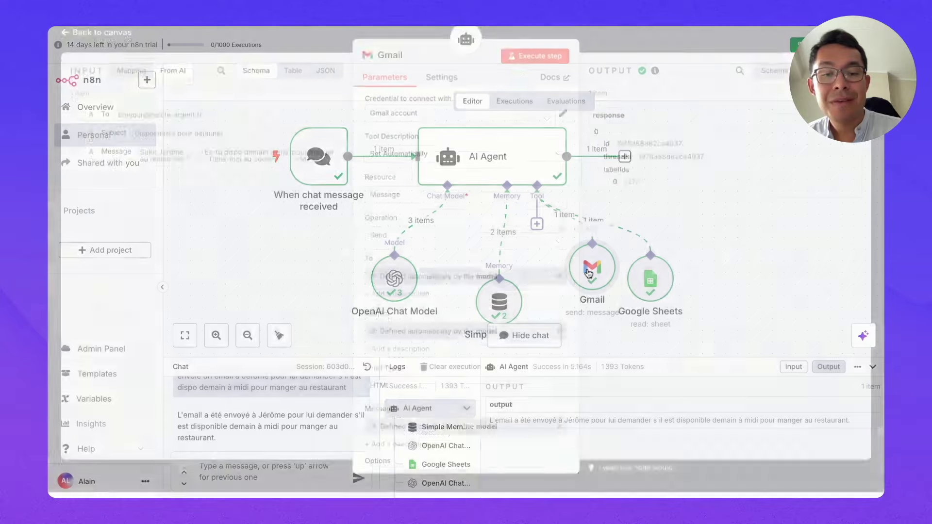
{"action": "scroll", "coordinate": [466, 340], "scroll_direction": "down", "scroll_amount": 2}
{"action": "left_click", "coordinate": [437, 456]}
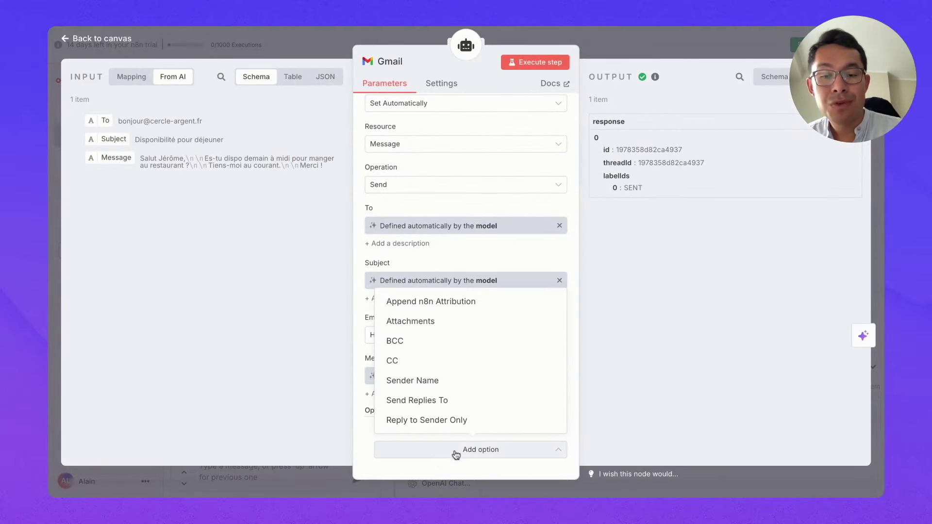
{"action": "left_click", "coordinate": [441, 305]}
{"action": "left_click", "coordinate": [394, 446]}
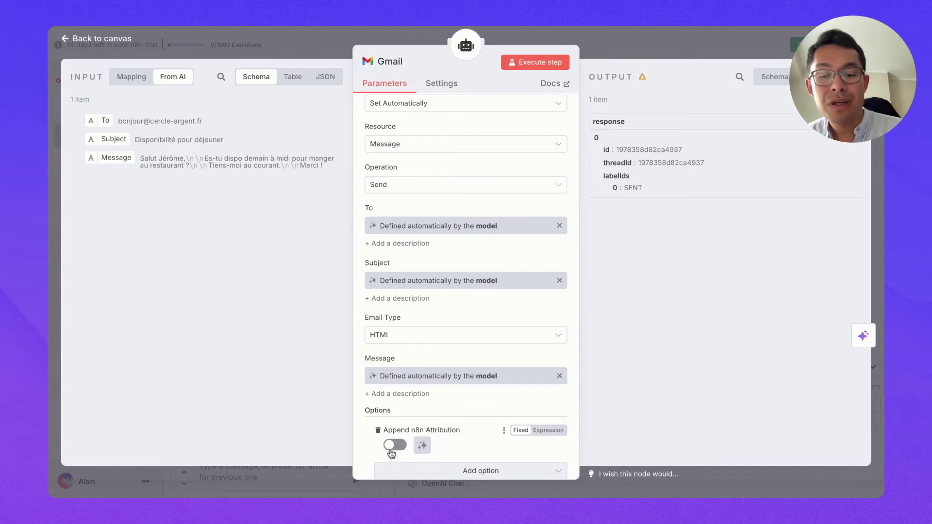
{"action": "left_click", "coordinate": [60, 37]}
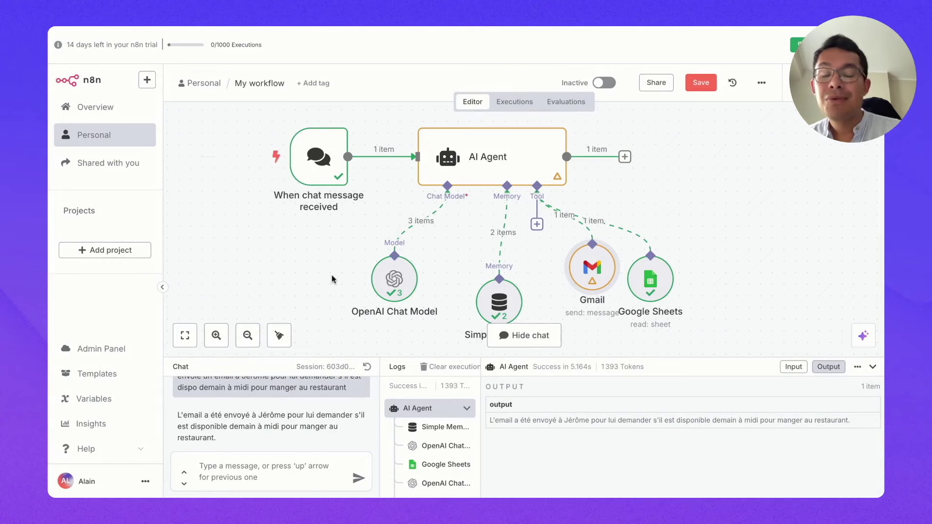